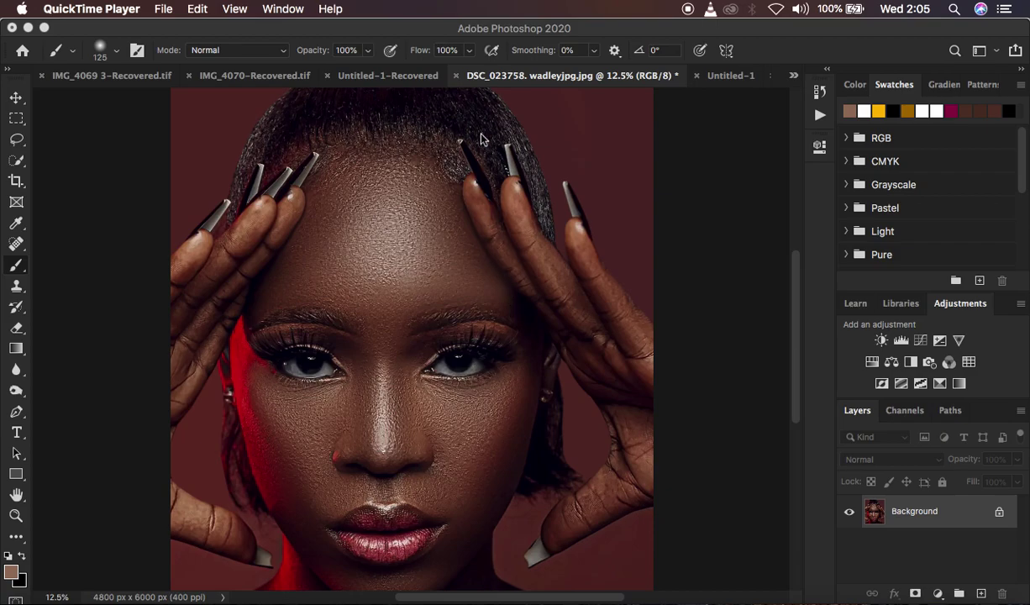
click(559, 30)
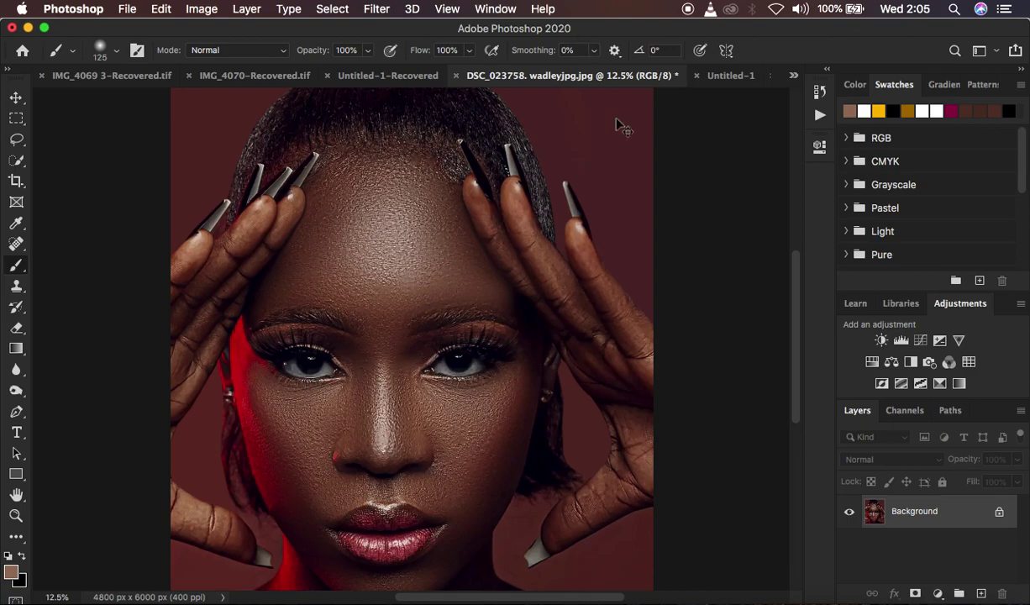
key(super+minus)
key(super+plus)
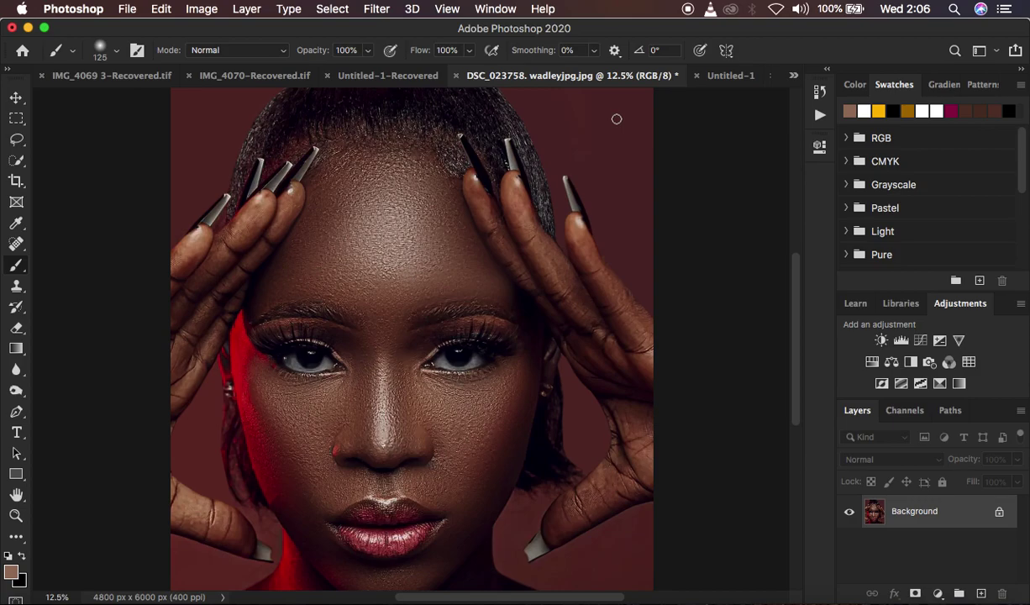
key(super+minus)
key(super+plus)
Add a Curves adjustment layer above the Background and name it "dodge"
click(938, 593)
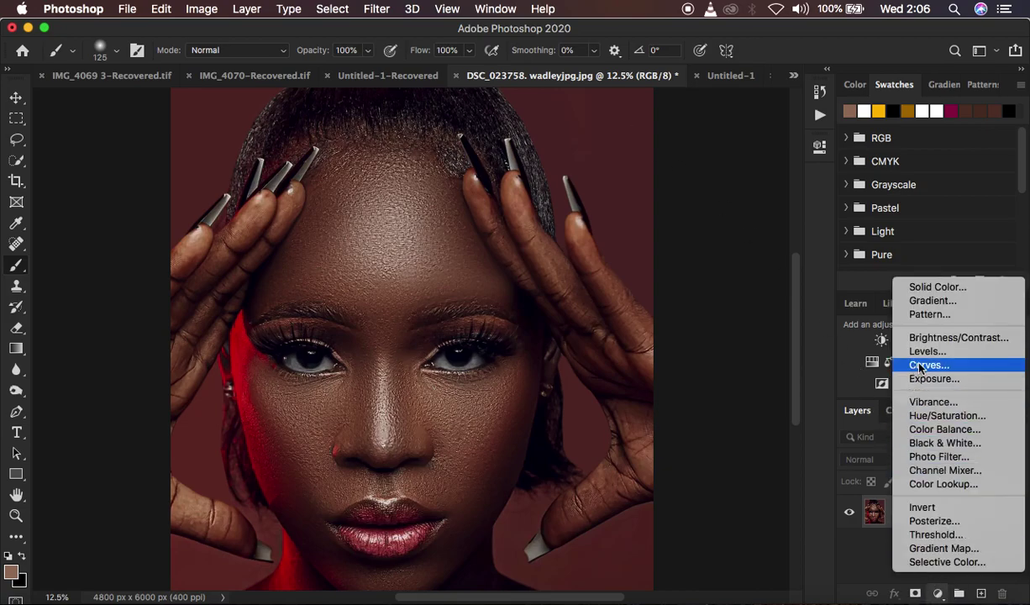
click(938, 362)
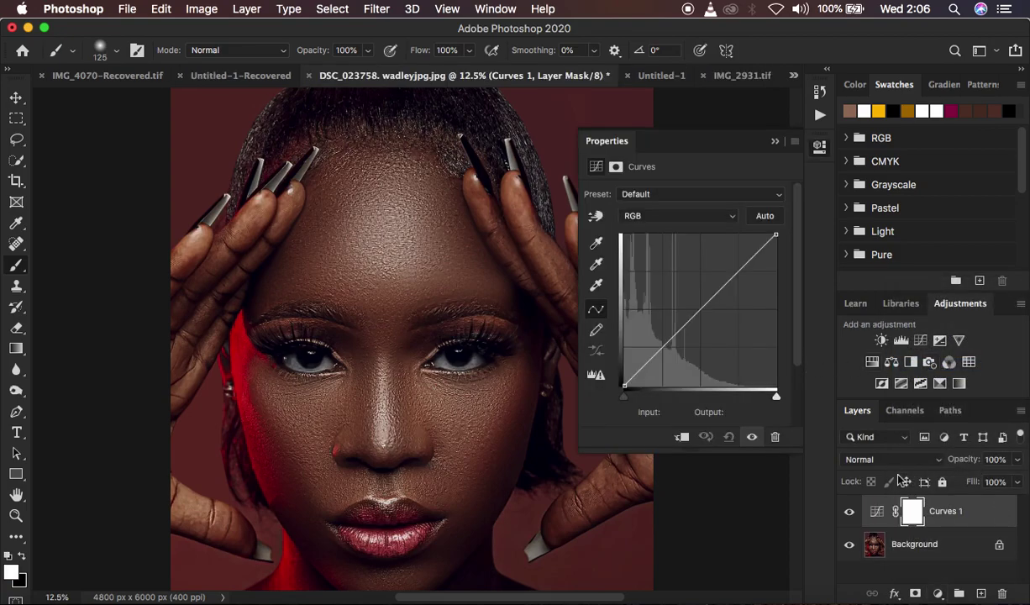
double_click(938, 512)
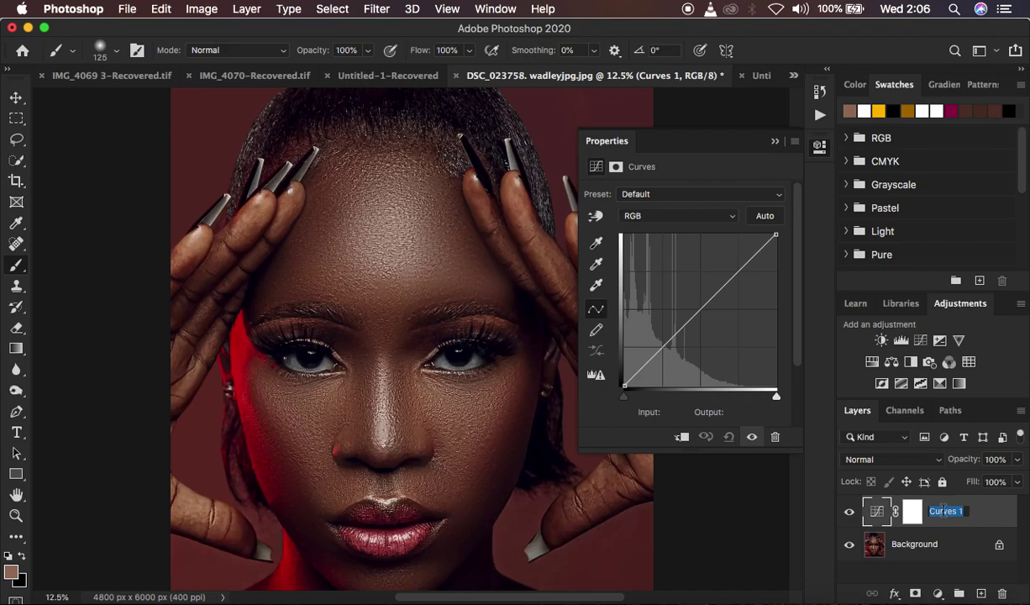
text(doge)
key(BackSpace)
key(BackSpace)
text(dge)
key(Return)
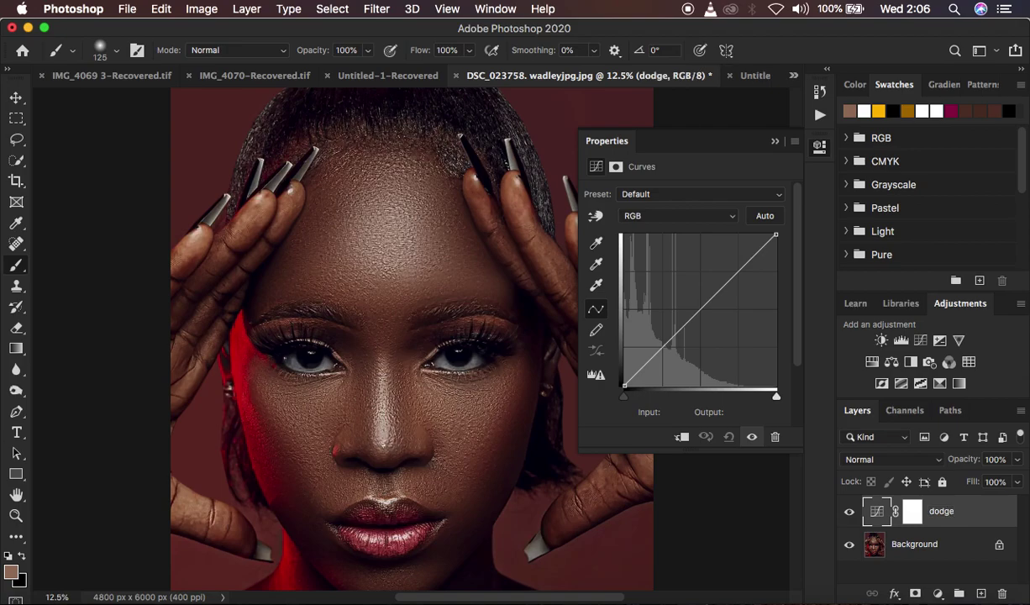
Add a second Curves adjustment layer above the dodge layer and name it "burn"
click(937, 593)
click(923, 365)
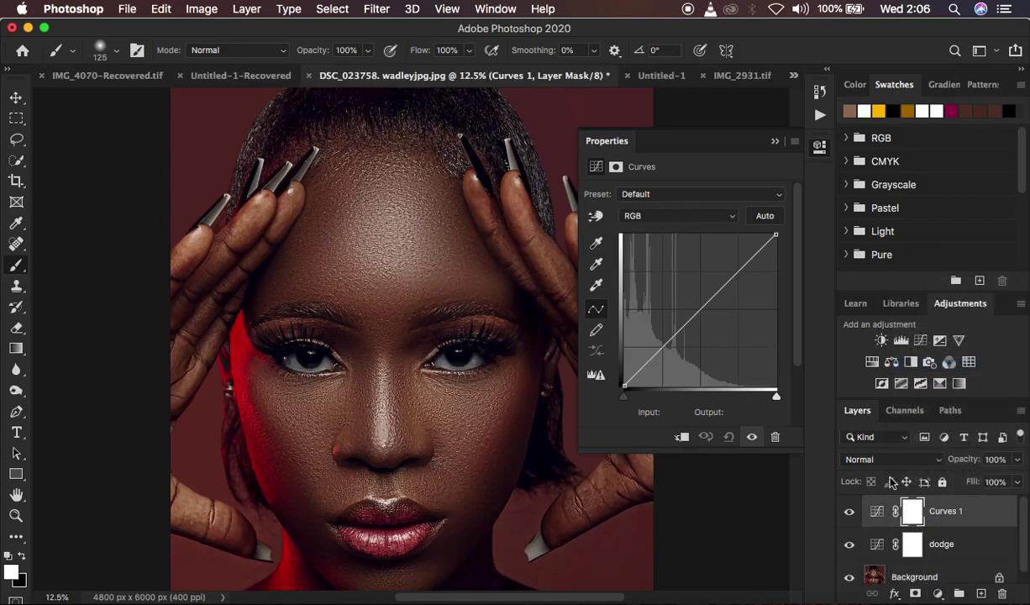
double_click(941, 511)
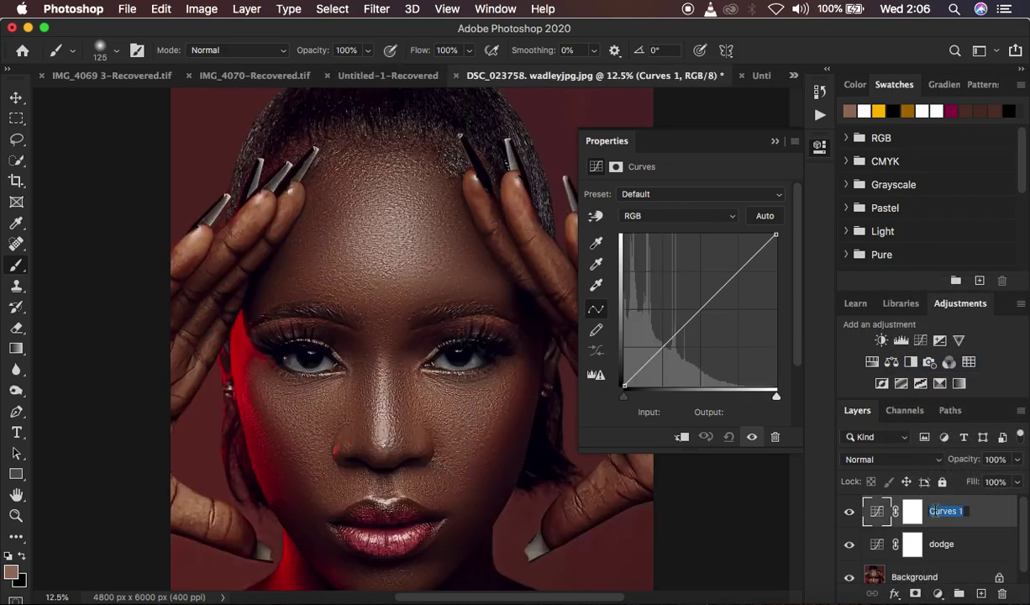
text(burn)
key(Return)
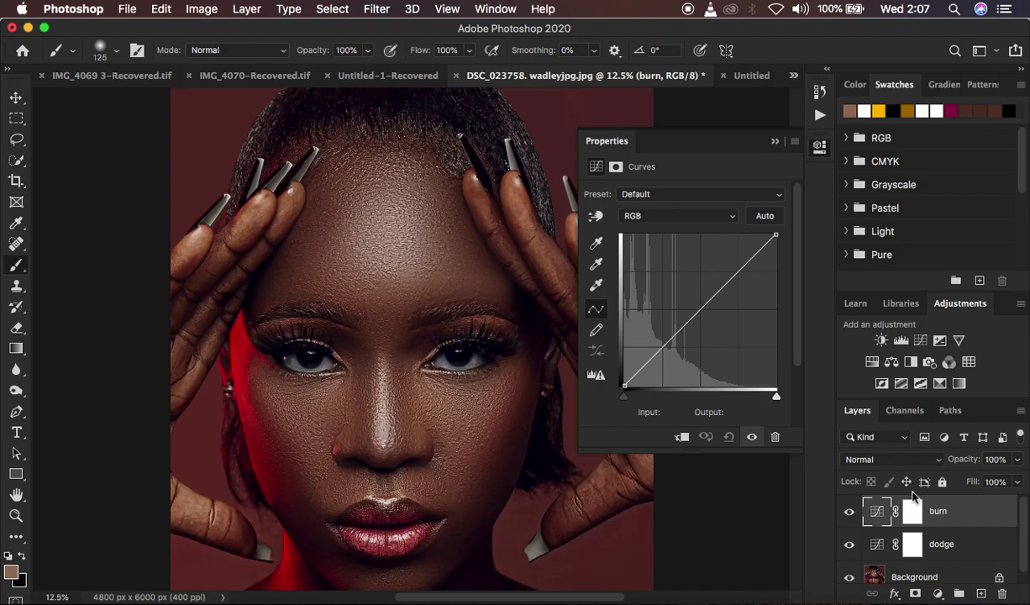
Brighten the dodge layer by raising the middle of its RGB curve to input 95, output 146
click(912, 548)
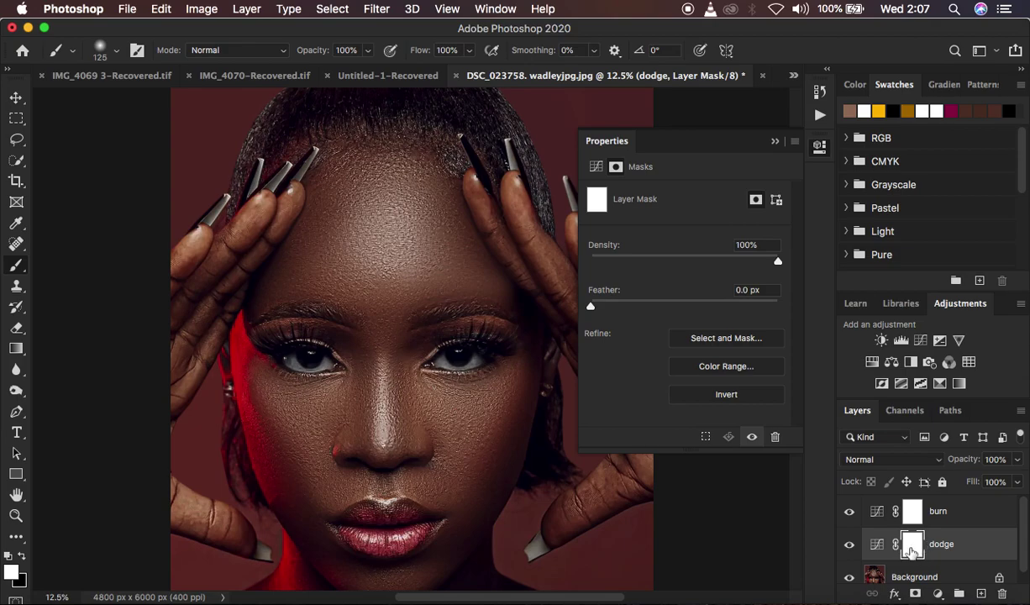
click(877, 546)
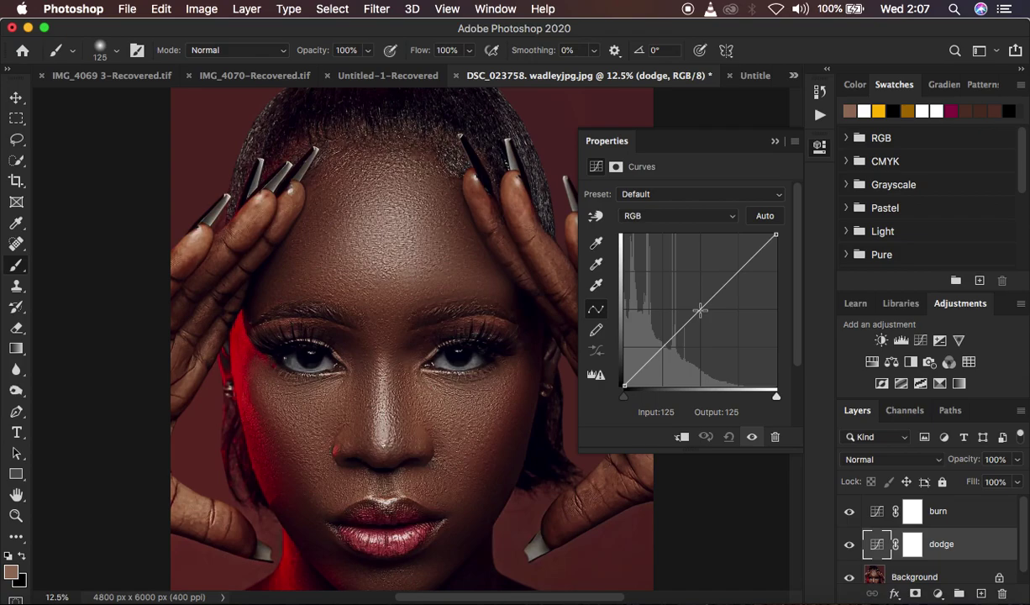
drag(699, 311, 681, 302)
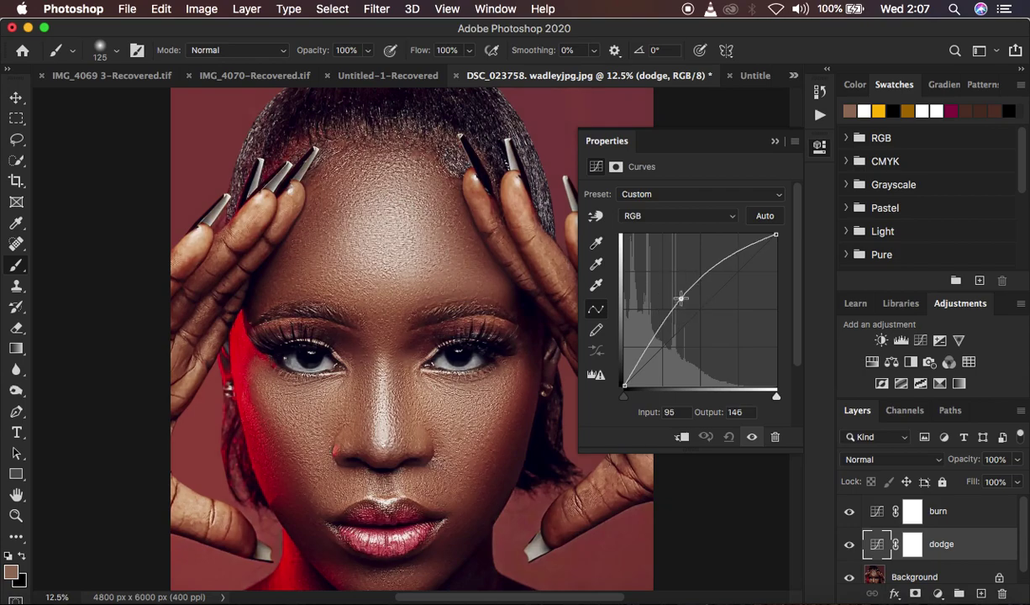
click(774, 143)
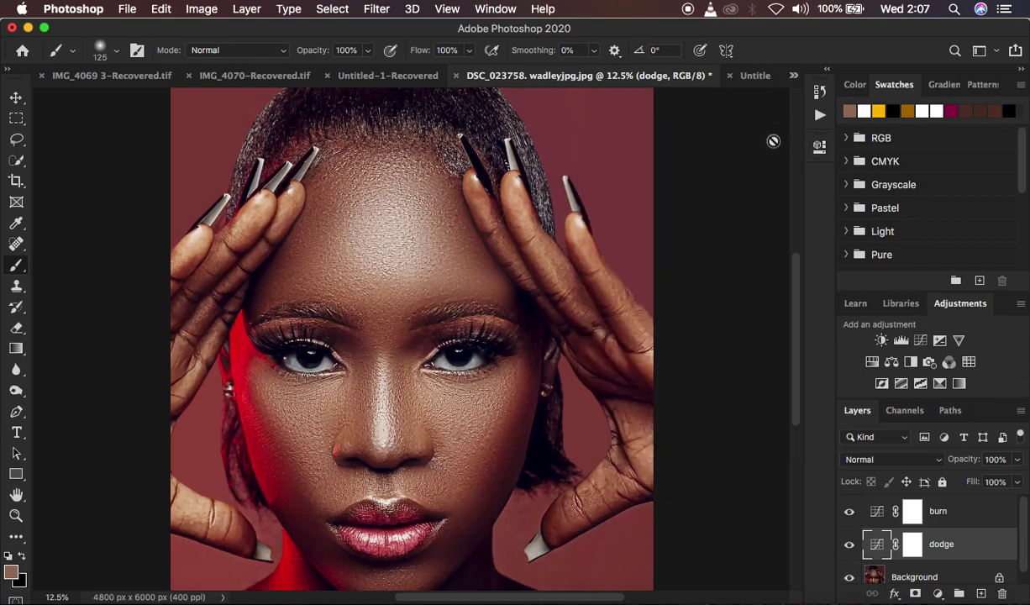
Delete the burn and dodge Curves layers, leaving only the Background
click(877, 514)
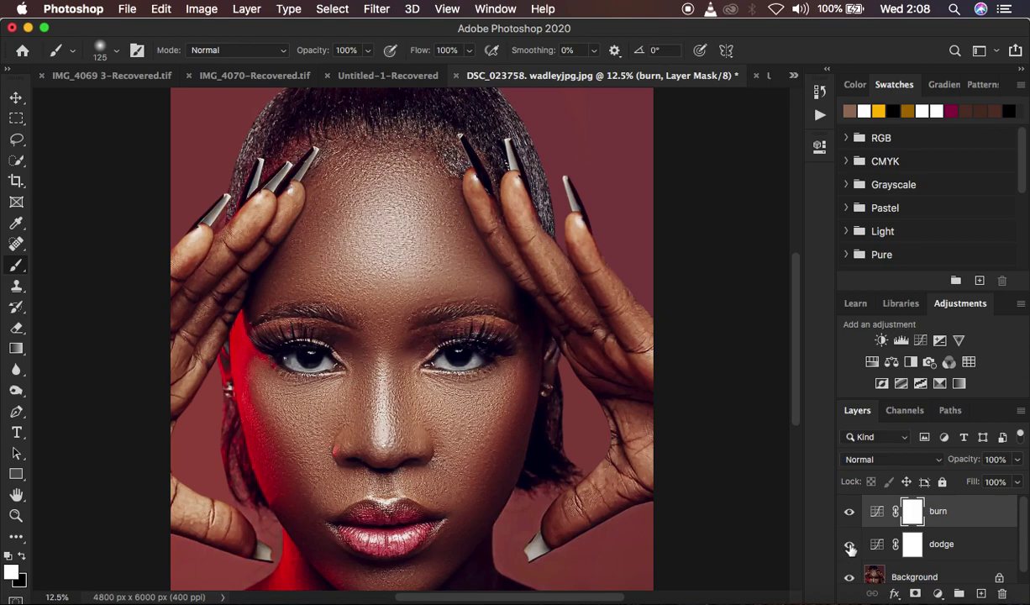
click(913, 548)
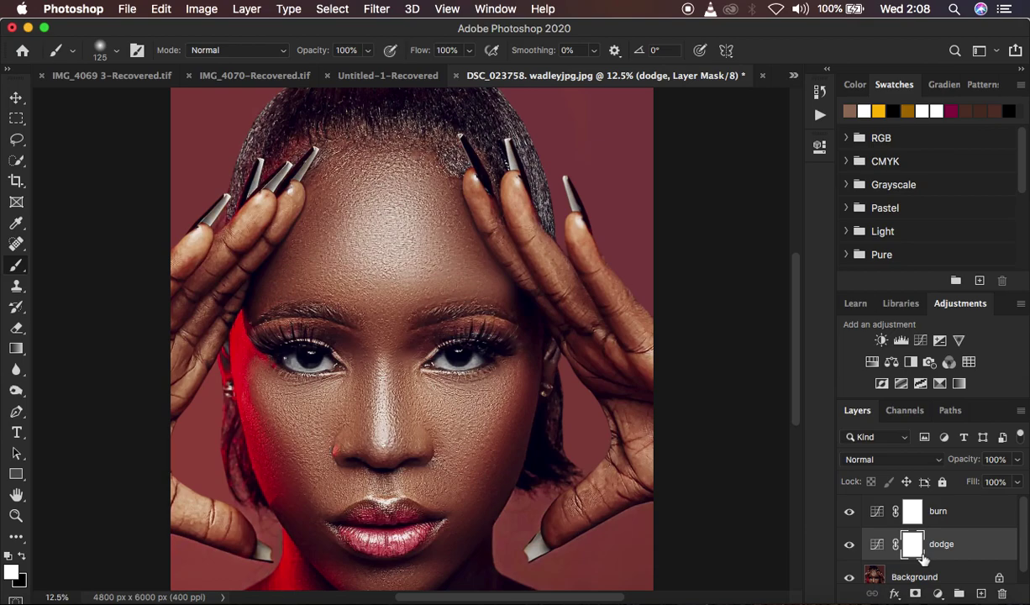
click(957, 523)
key(Delete)
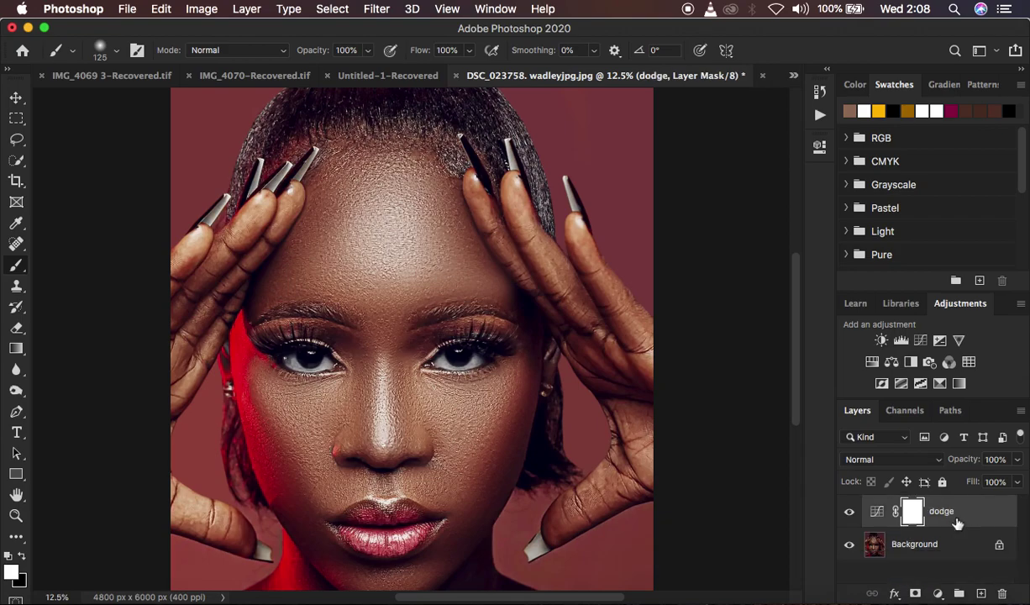
key(Delete)
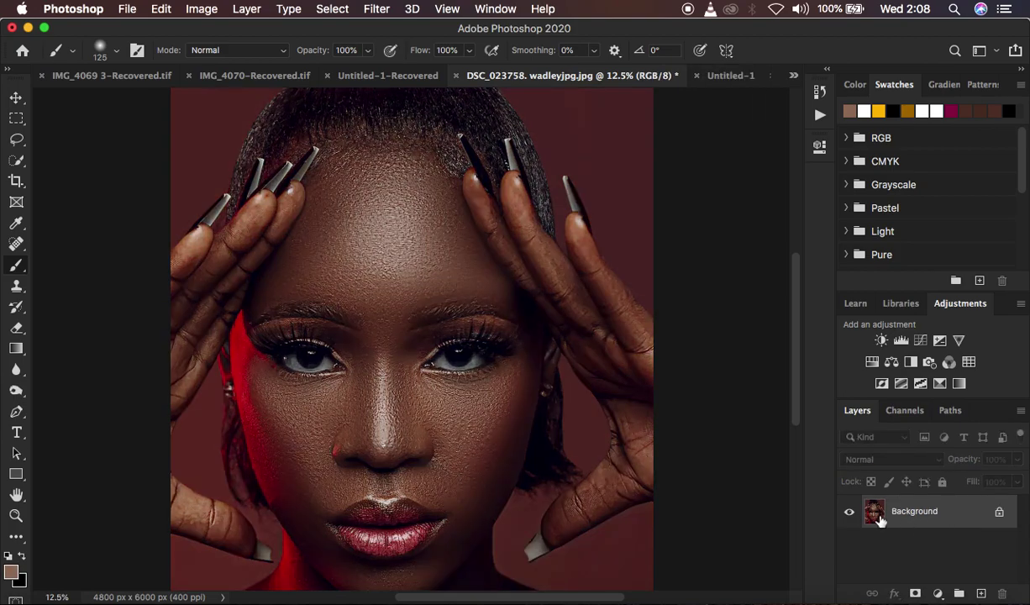
Add a Curves adjustment layer above the Background and raise its RGB midtones to input 101, output 163
click(938, 593)
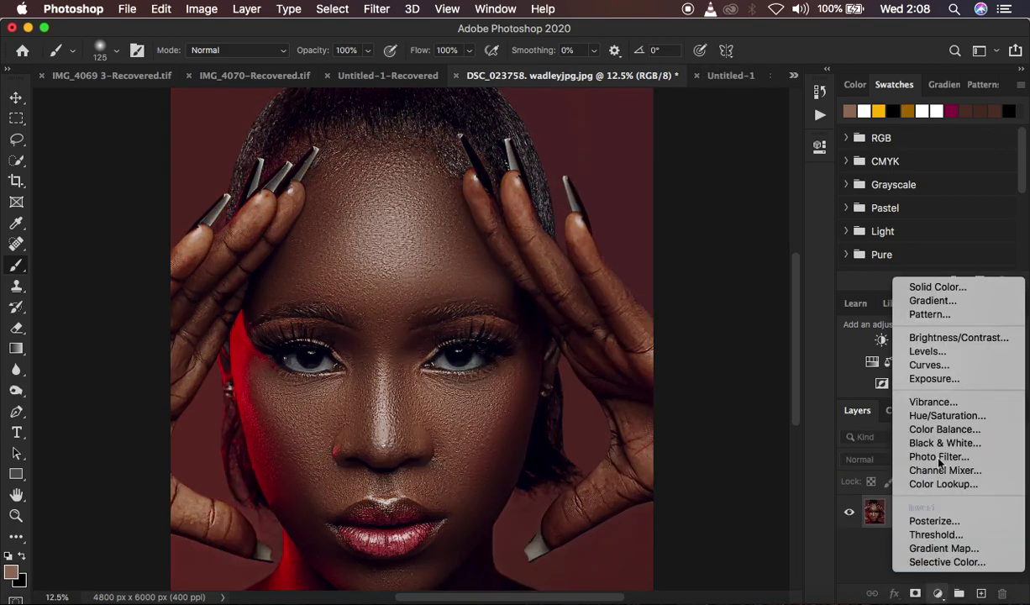
click(928, 364)
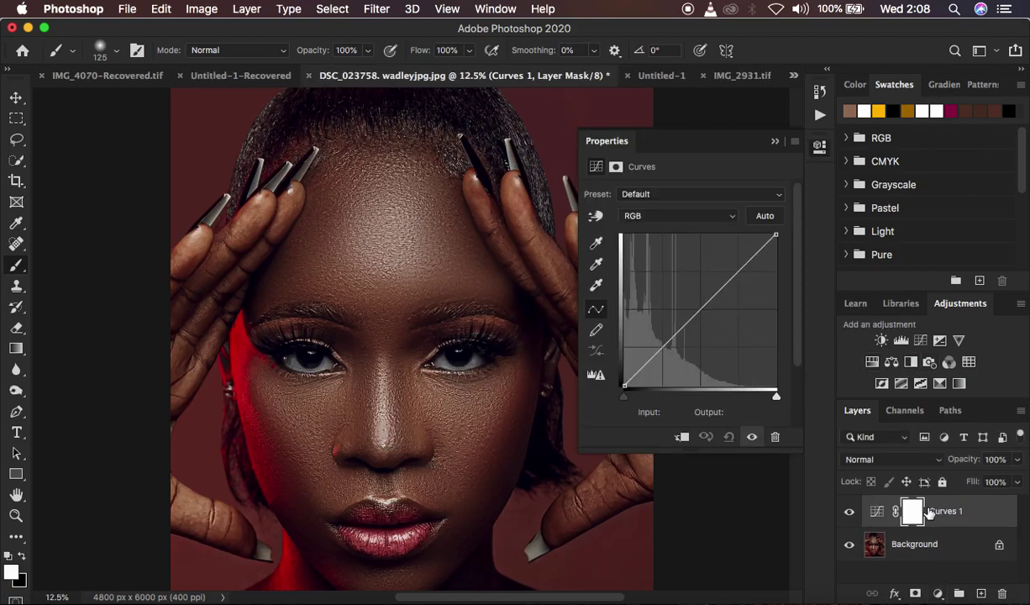
drag(700, 309, 684, 291)
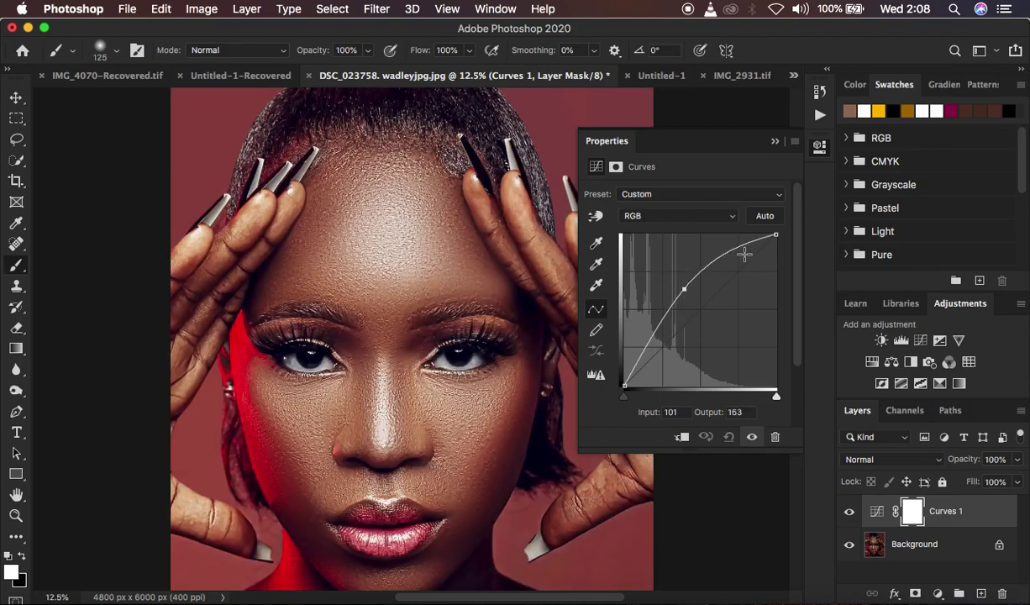
click(774, 143)
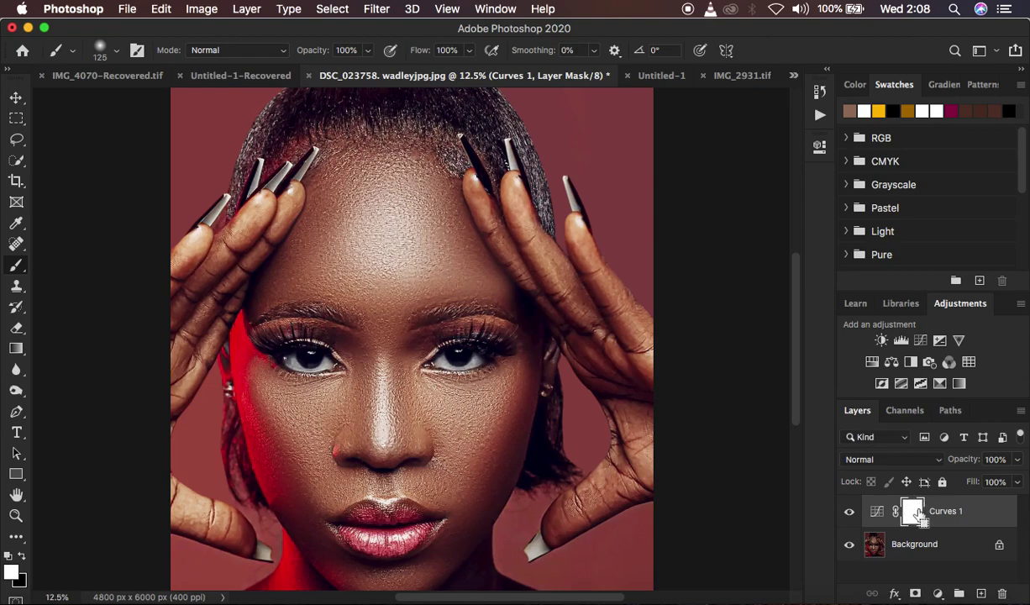
Invert the brightening Curves layer's mask to black and rename the layer "DODGE"
key(super+i)
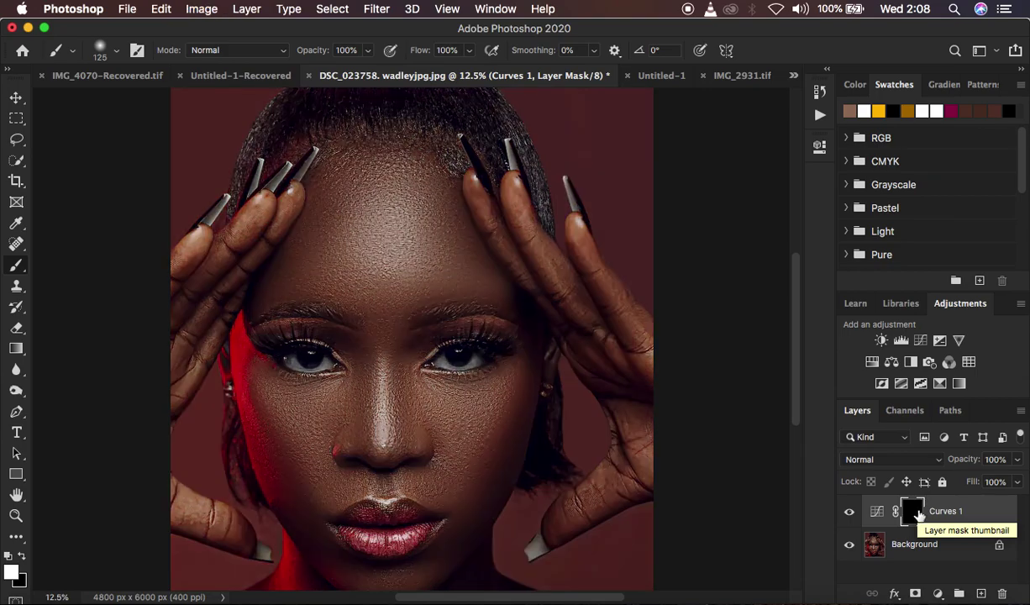
double_click(945, 511)
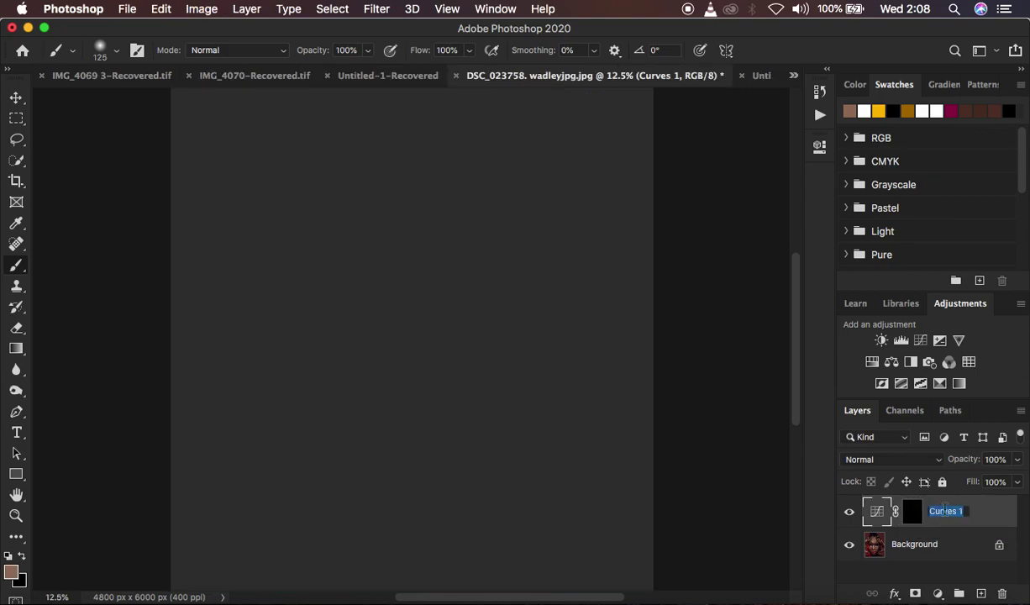
text(DODGE)
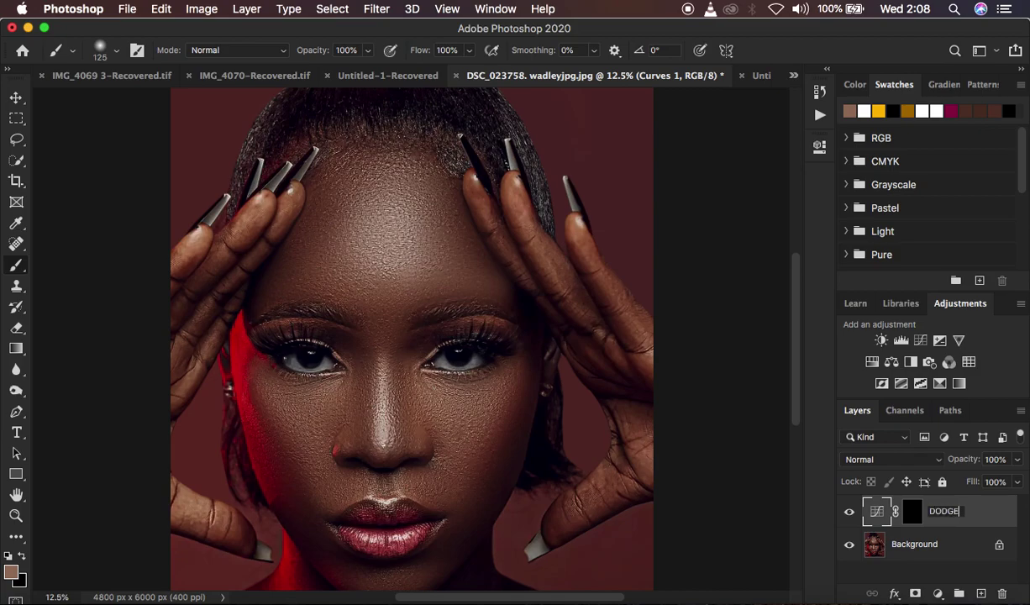
key(Return)
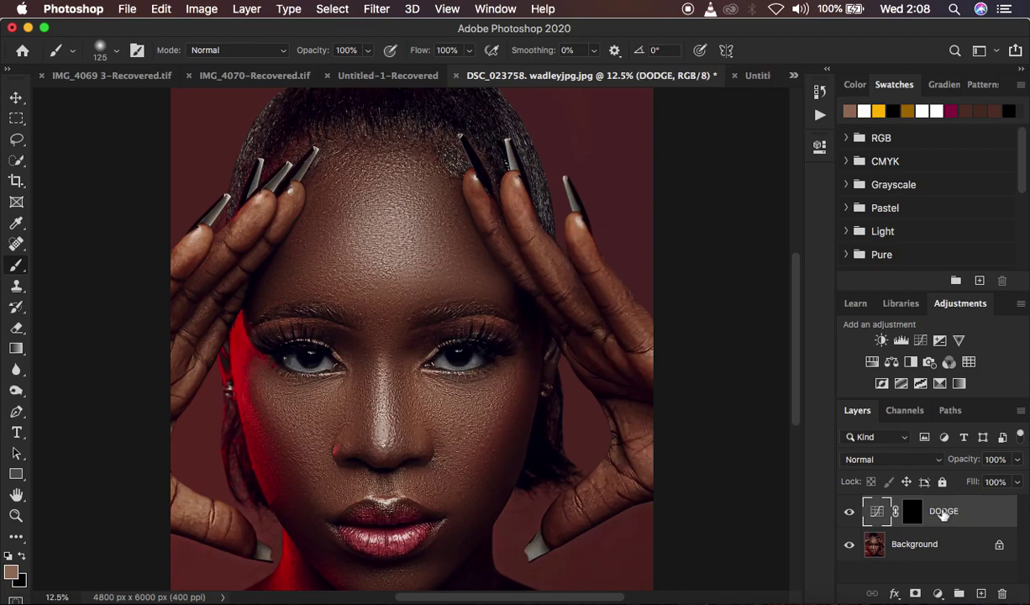
Add a Curves adjustment layer above DODGE and lower its RGB midtones to about input 154, output 110
click(937, 594)
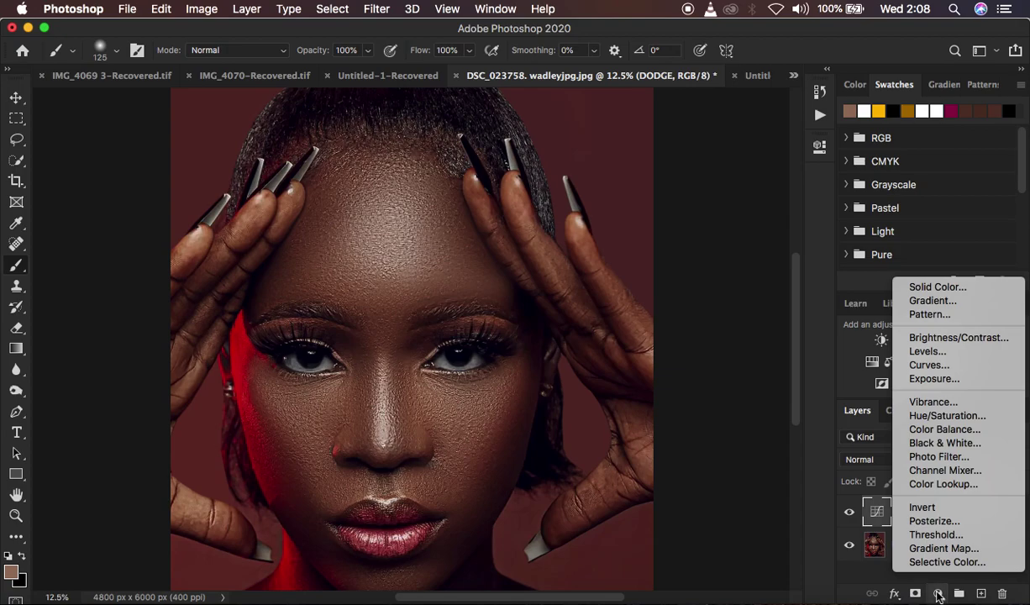
click(930, 366)
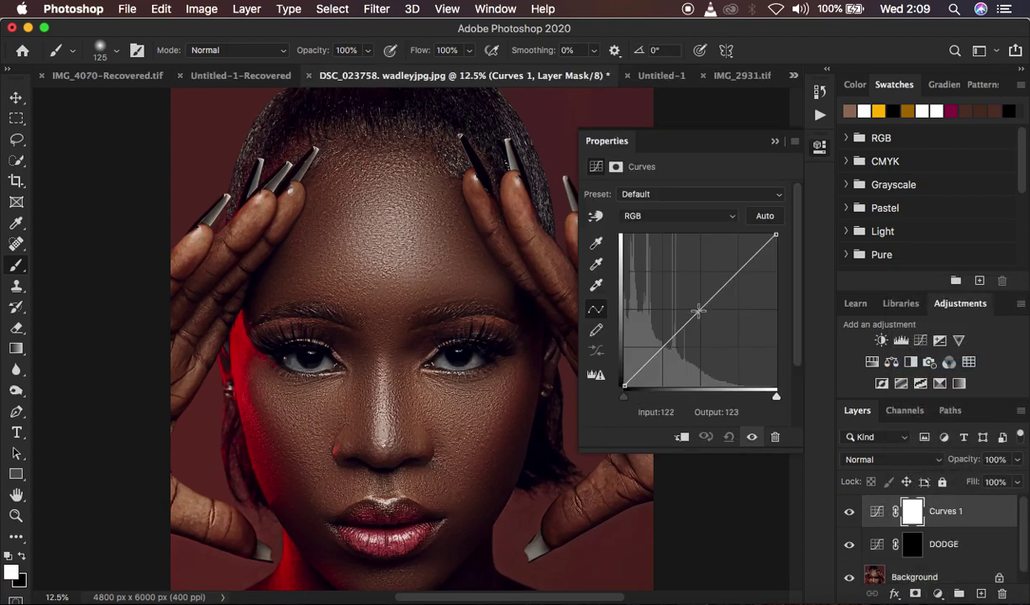
drag(698, 310, 716, 325)
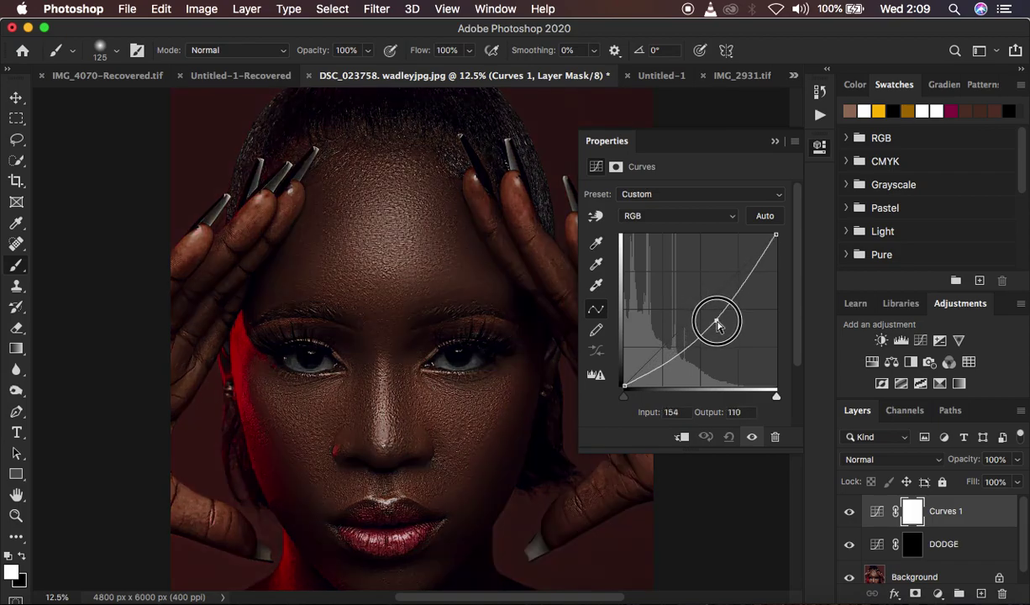
drag(717, 325, 717, 325)
click(774, 140)
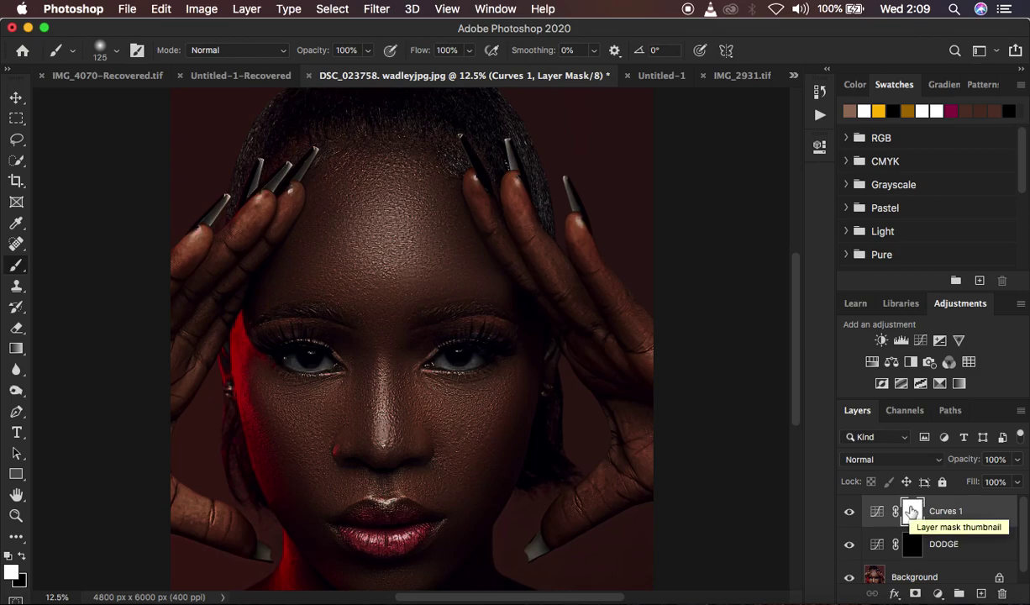
Invert the darkening Curves layer's mask to black and rename the layer "BURN"
key(super+i)
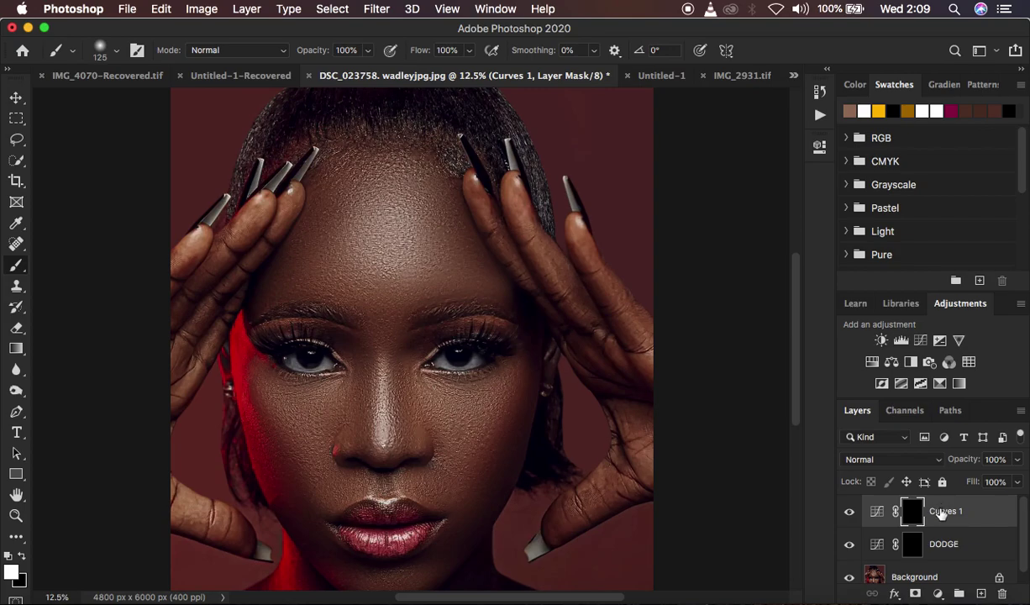
double_click(943, 511)
text(BU)
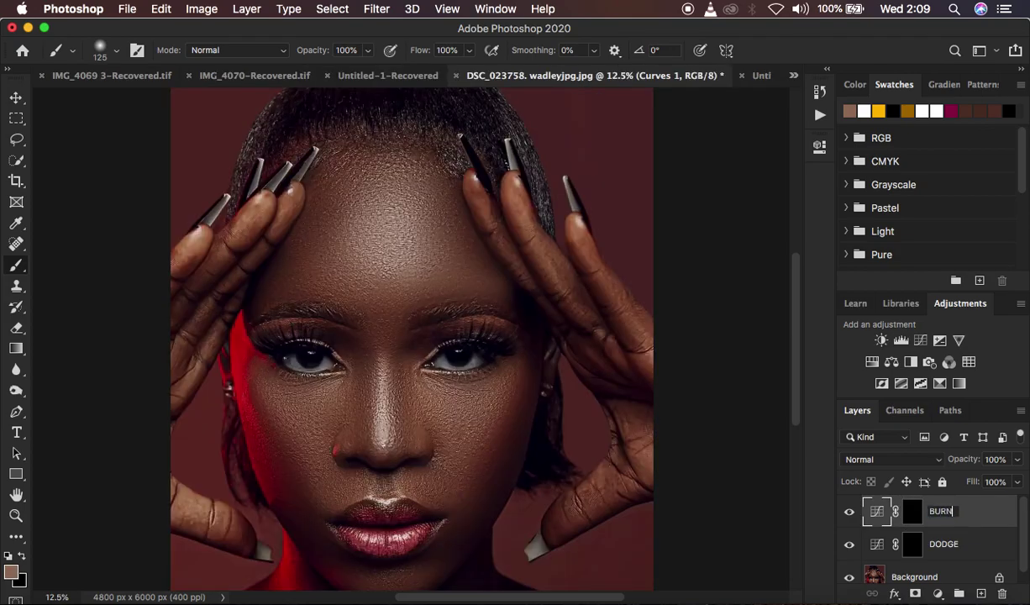
text(RN)
key(Return)
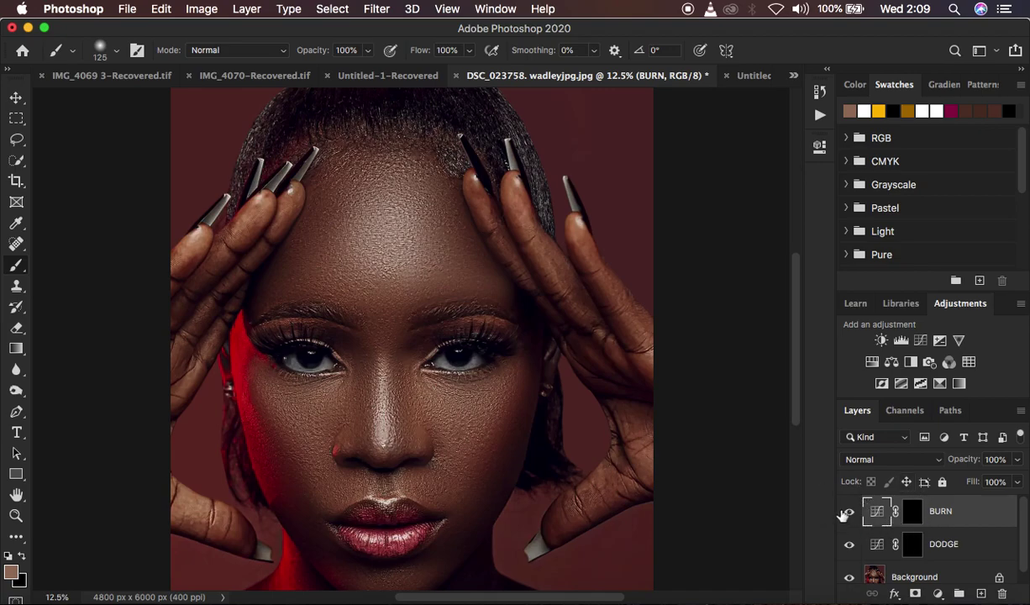
Target the DODGE layer's mask and ready the Brush Tool with a soft 0% hardness tip and white as the foreground colour
click(912, 546)
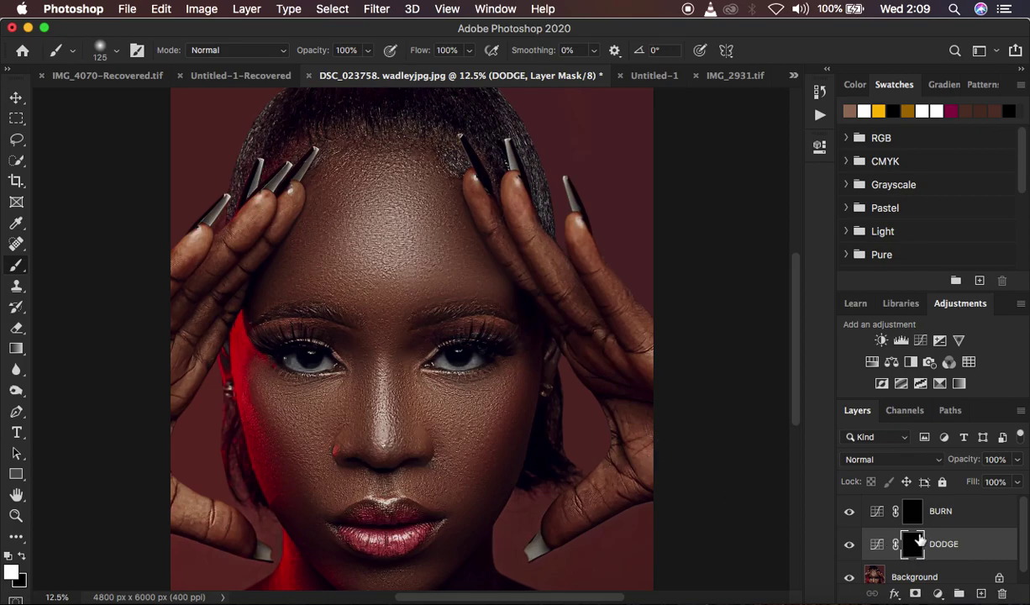
right_click(15, 267)
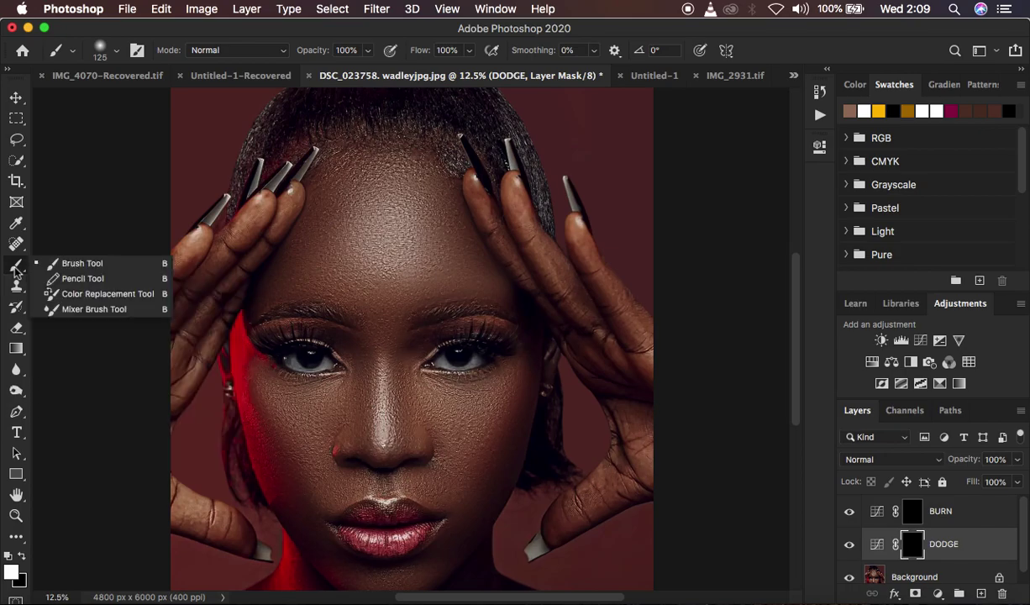
click(84, 265)
click(111, 52)
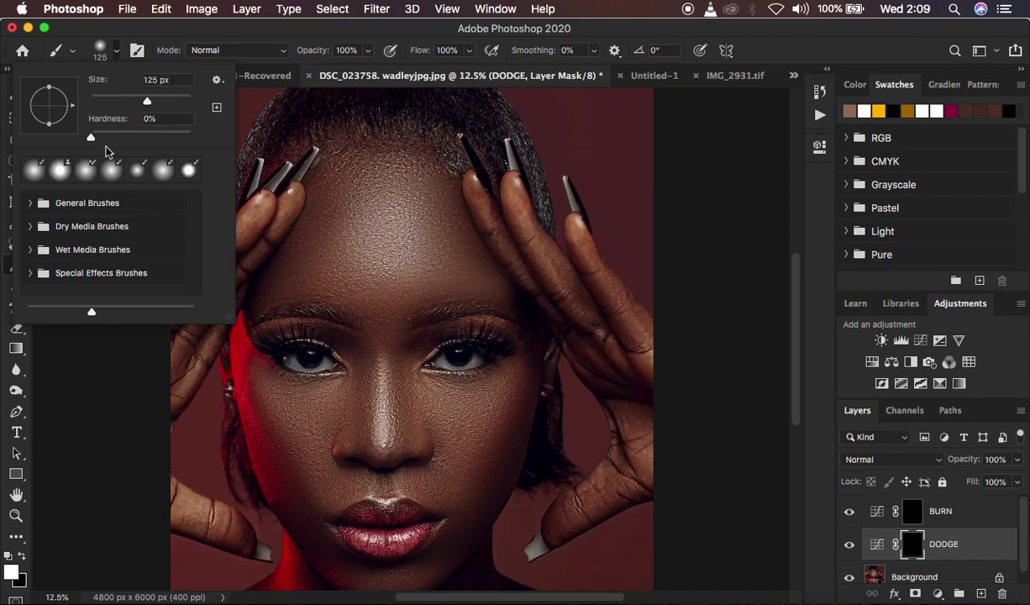
click(118, 50)
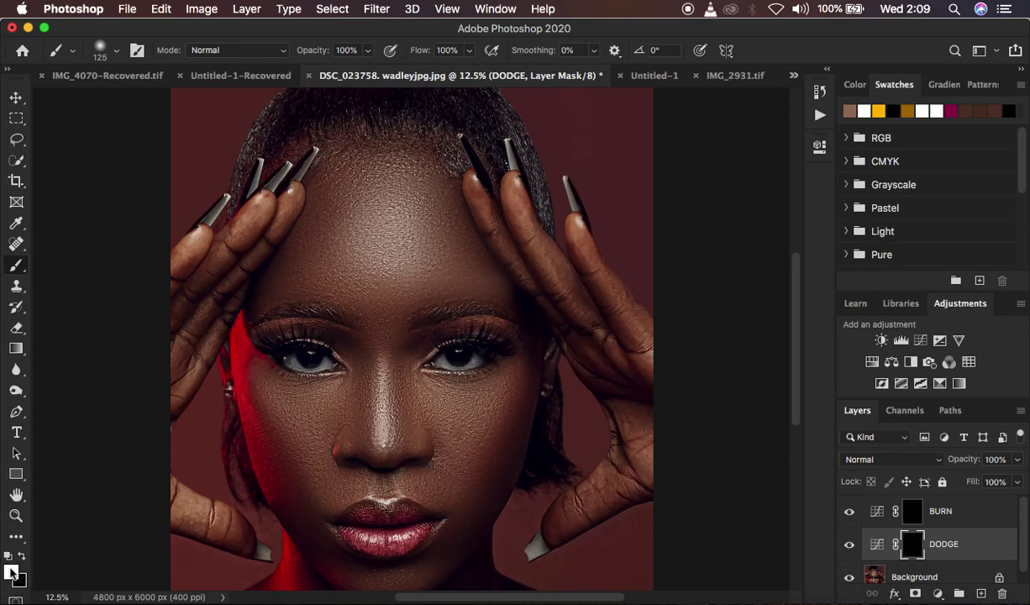
key(x)
key(x)
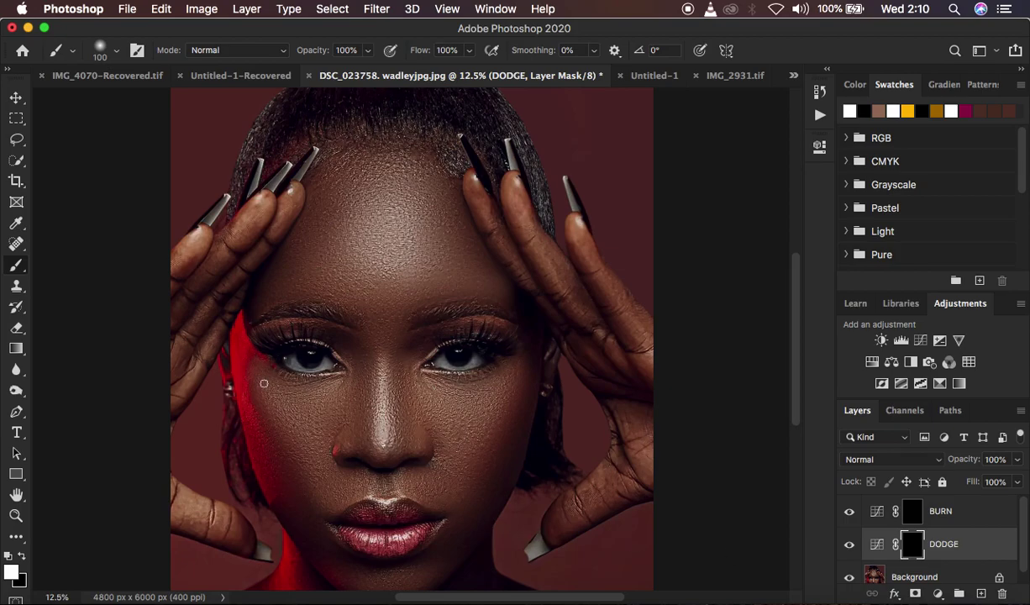
Paint rows of white highlight strokes under both eyes and across both cheeks on the DODGE mask, using a 100 px brush
drag(263, 379, 329, 386)
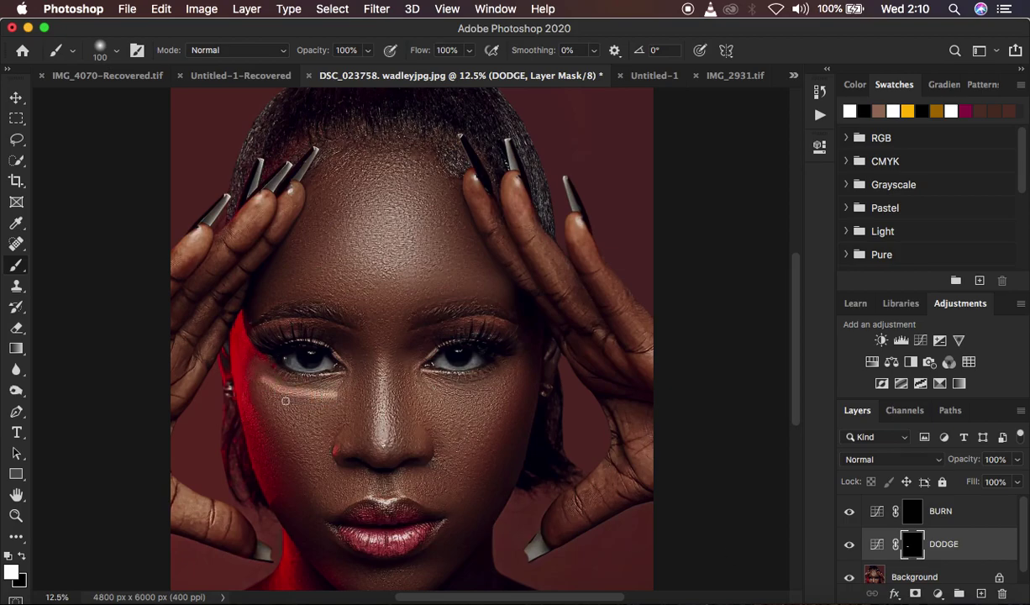
mouse_move(263, 395)
mouse_down()
mouse_move(330, 396)
mouse_move(283, 413)
mouse_move(321, 428)
mouse_move(292, 430)
mouse_move(315, 431)
mouse_move(301, 448)
mouse_move(325, 457)
mouse_move(315, 469)
mouse_move(325, 469)
mouse_up()
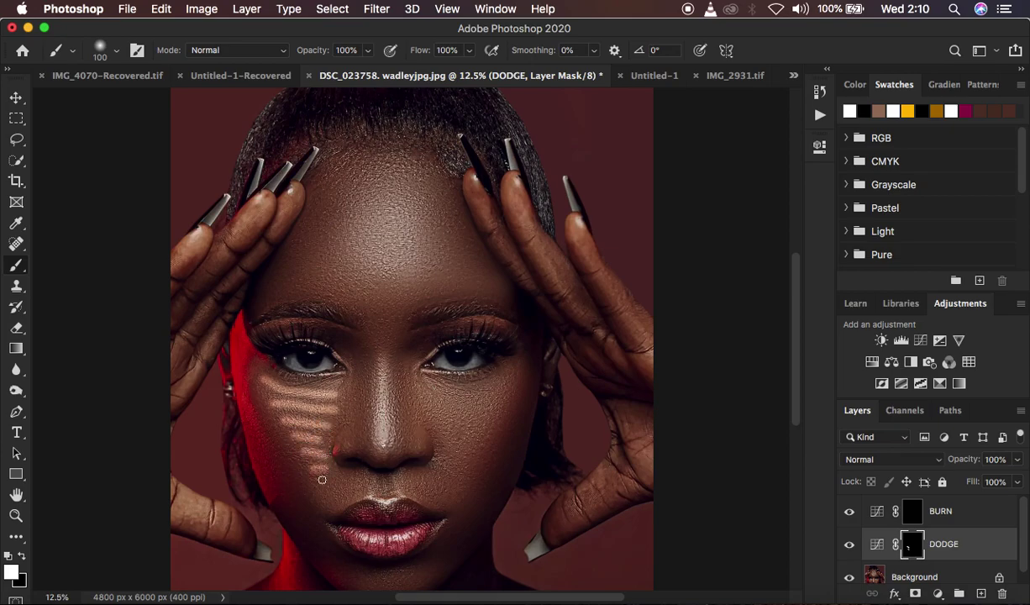
drag(424, 378, 501, 380)
drag(438, 402, 501, 400)
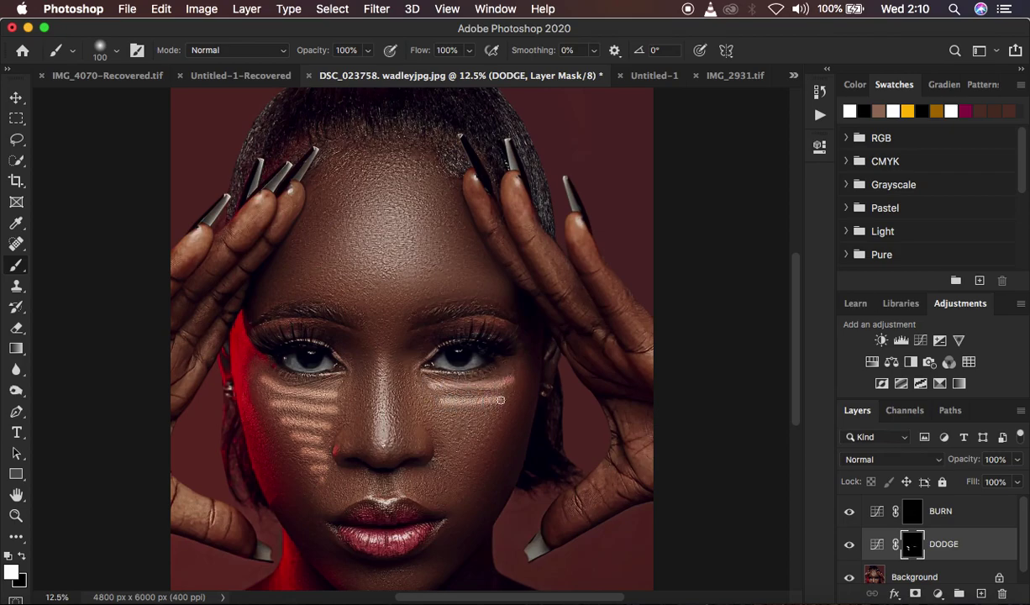
mouse_move(426, 421)
mouse_down()
mouse_move(493, 423)
mouse_move(449, 441)
mouse_move(477, 441)
mouse_up()
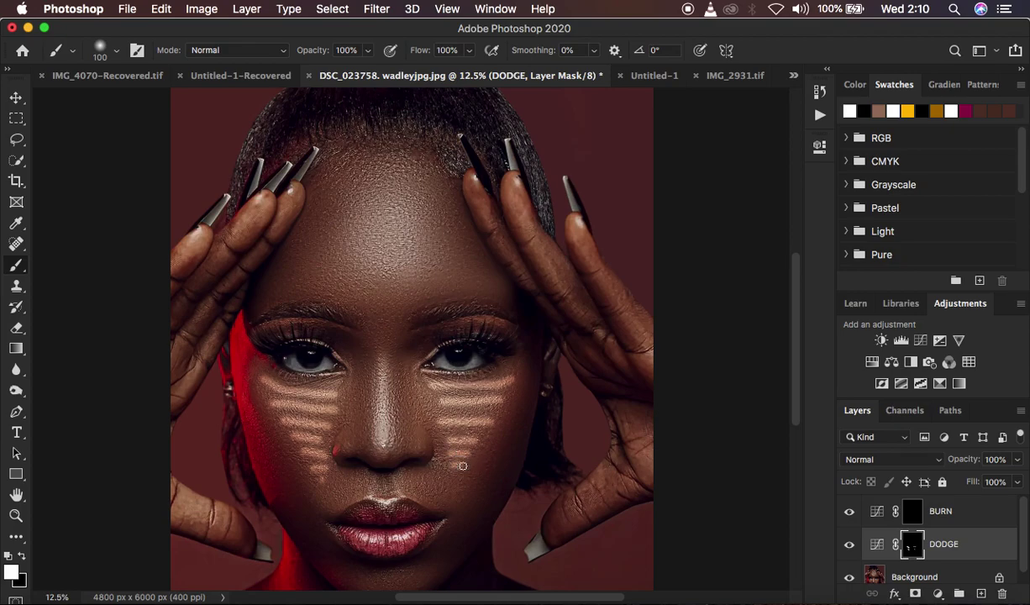
Paint rows of white highlight strokes across the centre of the forehead on the DODGE mask
drag(336, 205, 411, 206)
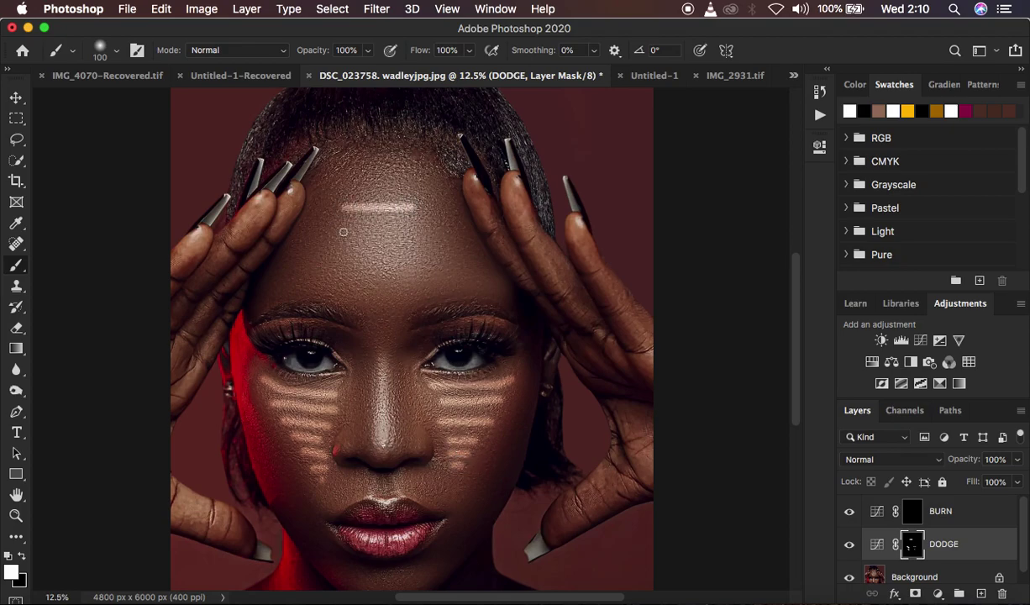
drag(329, 224, 426, 227)
mouse_move(334, 245)
mouse_down()
mouse_move(429, 246)
mouse_move(395, 266)
mouse_move(433, 262)
mouse_up()
drag(324, 266, 416, 265)
drag(324, 265, 379, 265)
Brush highlights on the DODGE mask over the lips at 70 px and down the nose bridge at 175 px
scroll(501, 295, down, 5)
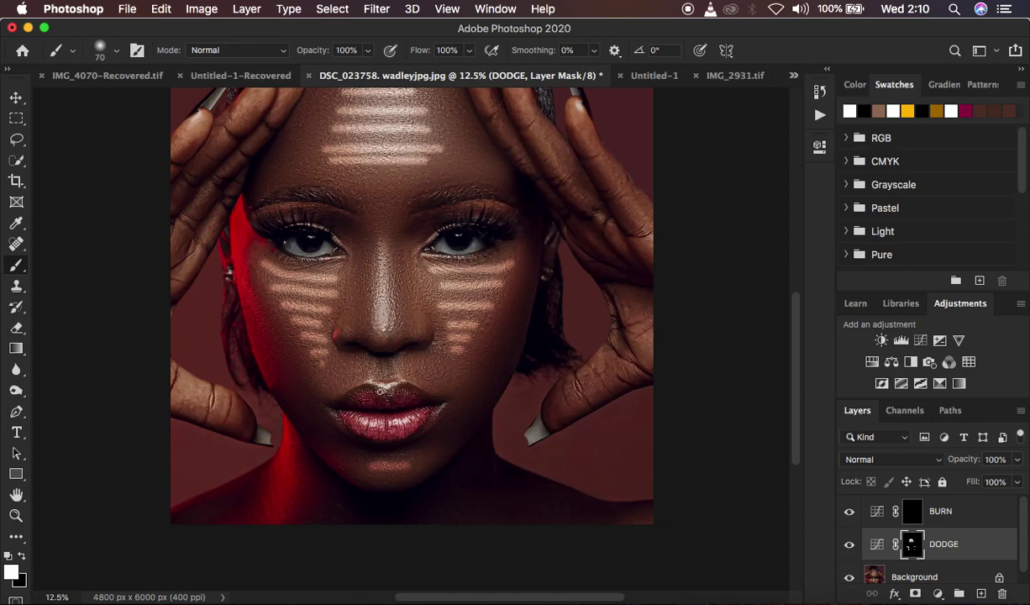
mouse_move(348, 406)
mouse_down()
mouse_move(361, 420)
mouse_move(395, 418)
mouse_move(368, 387)
mouse_move(405, 383)
mouse_up()
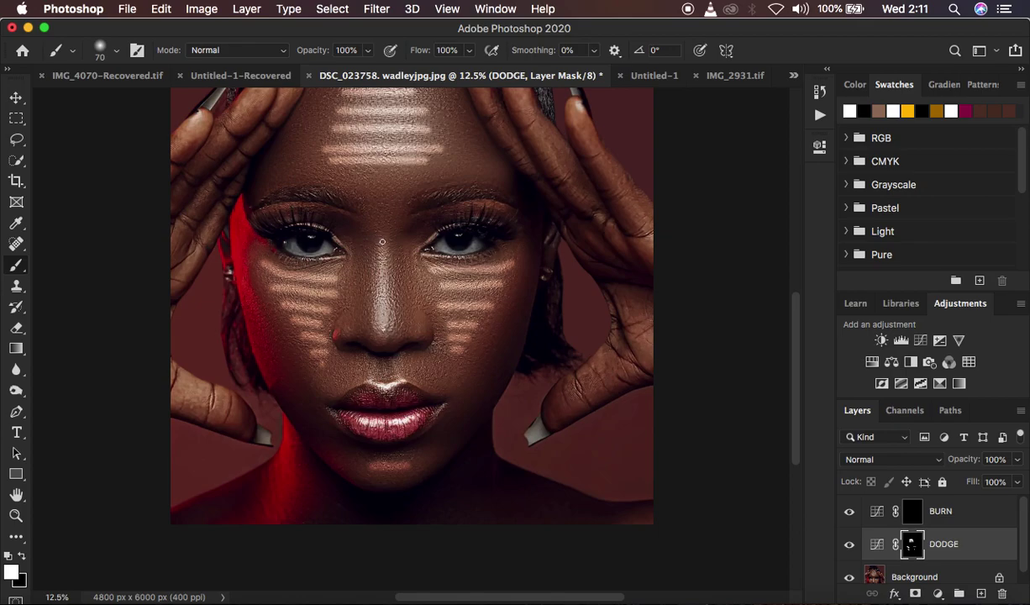
key(bracketright)
key(bracketright)
key(bracketright)
key(bracketright)
drag(381, 239, 380, 327)
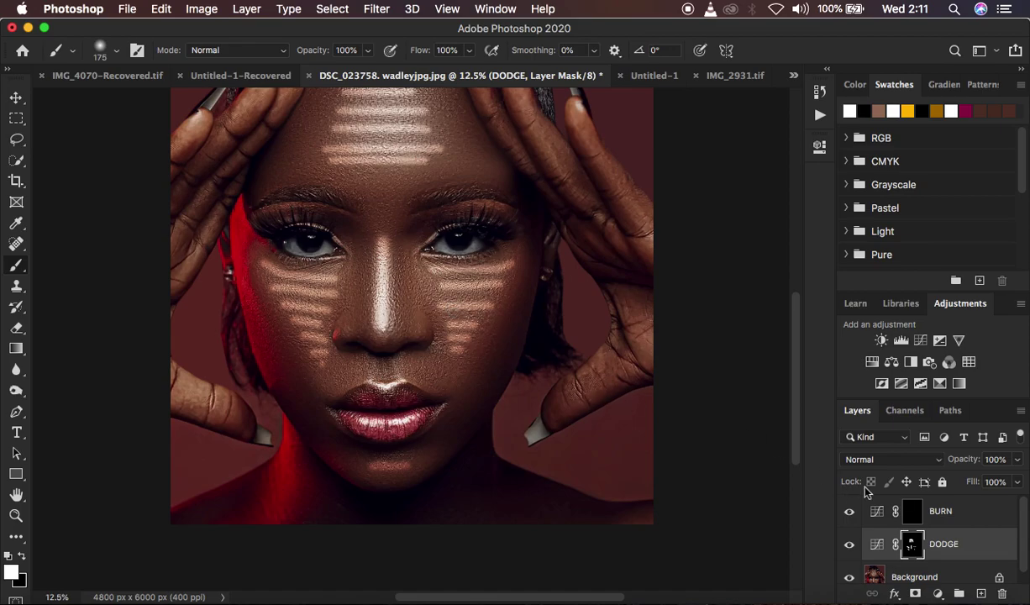
Paint white shadow strokes down both outer edges of the face on the BURN layer's mask with the 175 px brush
click(912, 510)
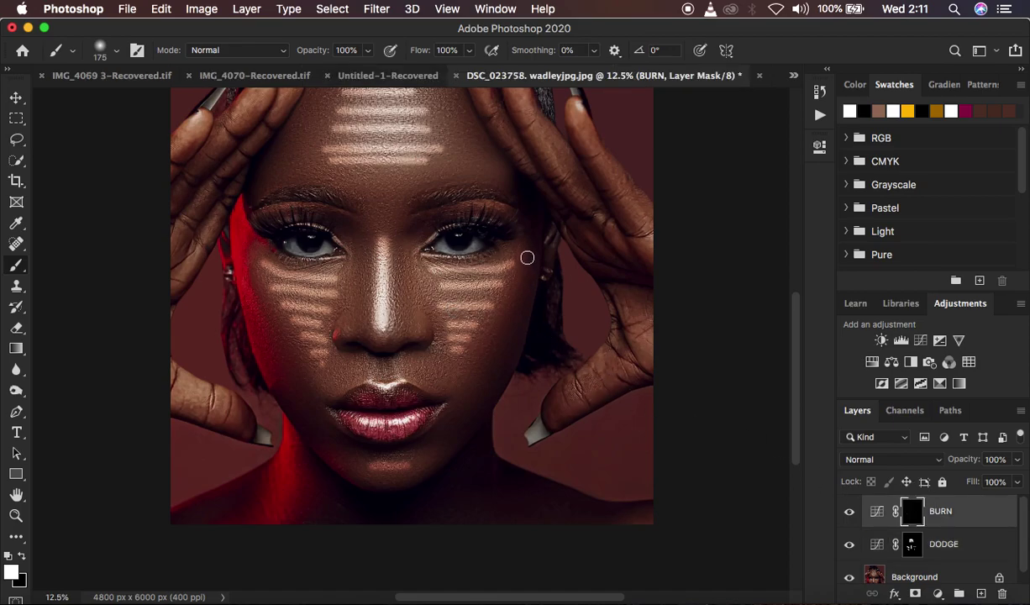
mouse_move(528, 255)
mouse_down()
mouse_move(486, 385)
mouse_move(531, 257)
mouse_up()
mouse_move(245, 265)
mouse_down()
mouse_move(301, 391)
mouse_move(261, 330)
mouse_move(245, 257)
mouse_move(280, 369)
mouse_up()
Enlarge the brush to 200 px and paint shadows from the inner eye corners along both sides of the nose on the BURN mask
key(bracketleft)
key(bracketleft)
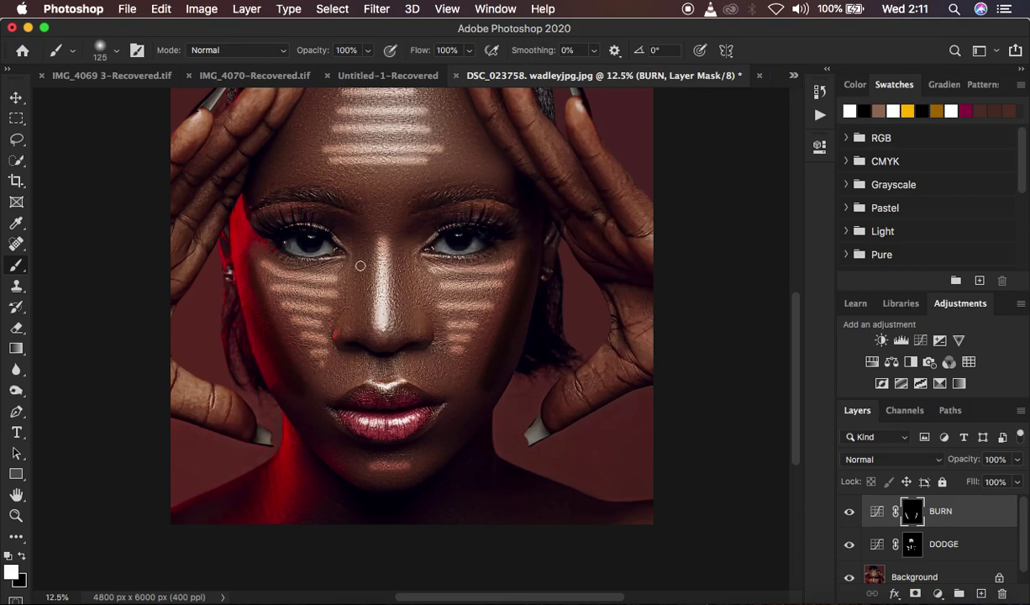
key(bracketright)
key(bracketright)
key(bracketright)
key(bracketright)
mouse_move(342, 222)
mouse_down()
mouse_move(356, 249)
mouse_move(352, 324)
mouse_move(363, 263)
mouse_up()
mouse_move(424, 222)
mouse_down()
mouse_move(404, 250)
mouse_move(408, 331)
mouse_move(409, 230)
mouse_up()
mouse_move(359, 281)
mouse_down()
mouse_move(356, 252)
mouse_move(356, 322)
mouse_move(359, 278)
mouse_up()
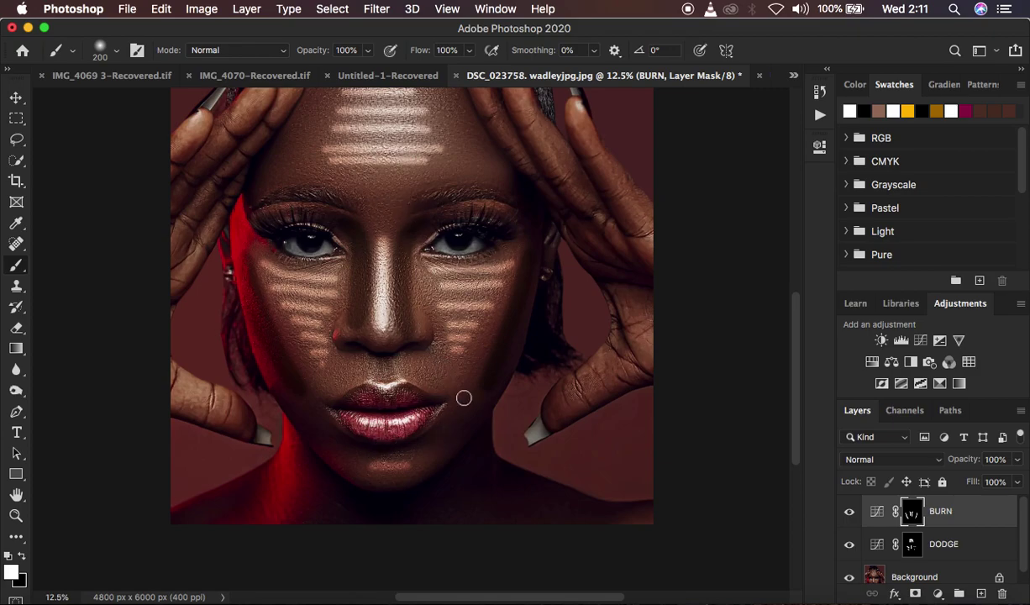
key(super+minus)
key(super+minus)
key(super+equal)
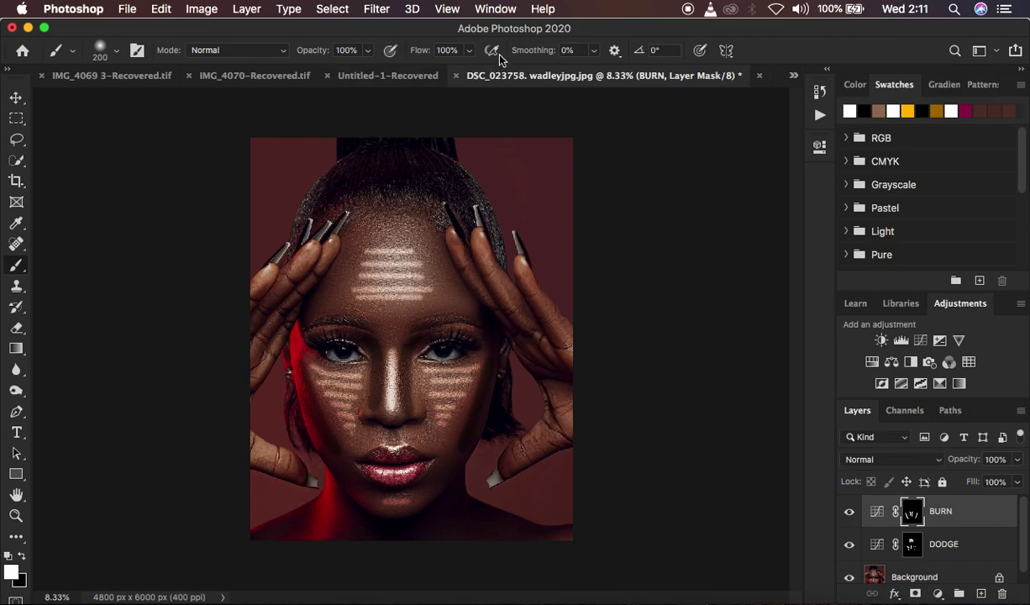
click(495, 9)
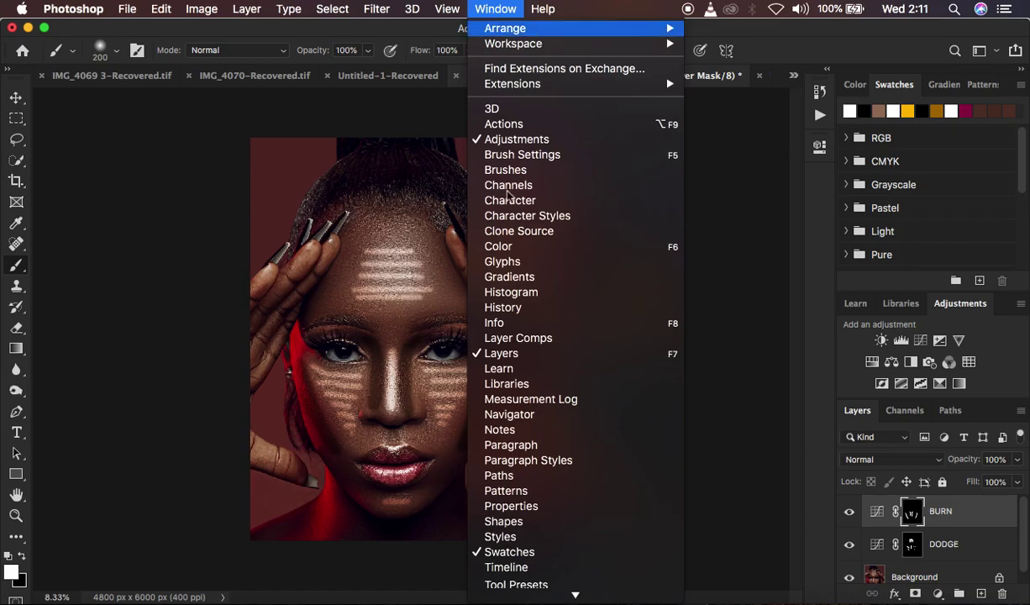
click(510, 505)
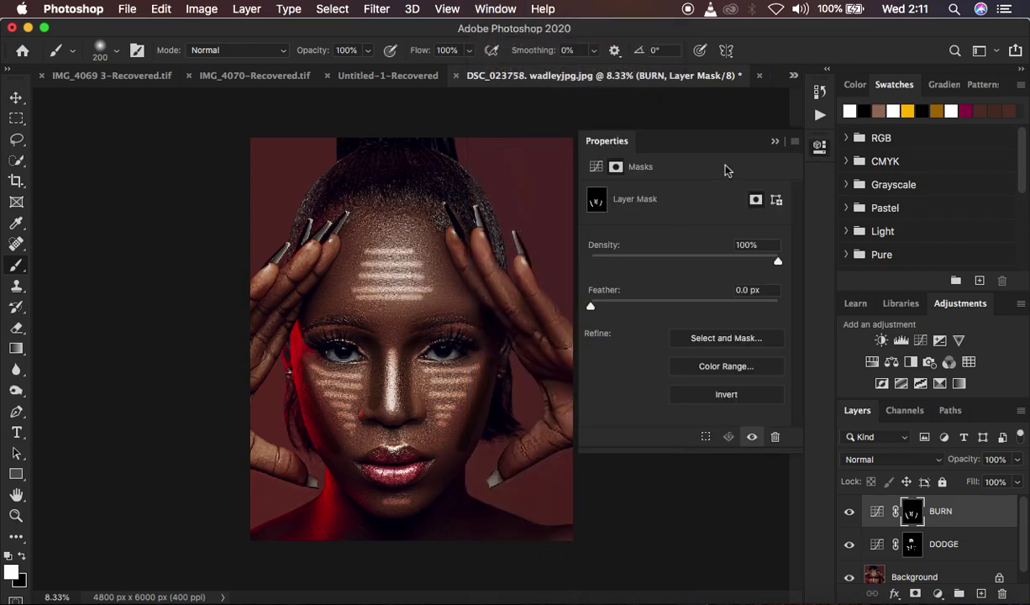
click(774, 142)
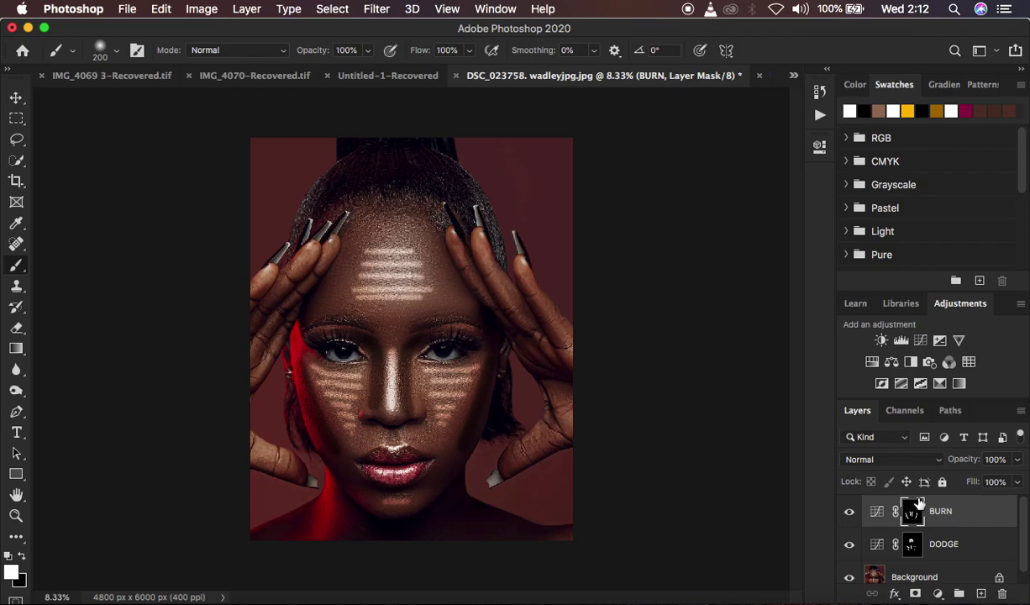
Feather the BURN layer's mask to about 178 px so its shadow strokes blend softly
double_click(913, 515)
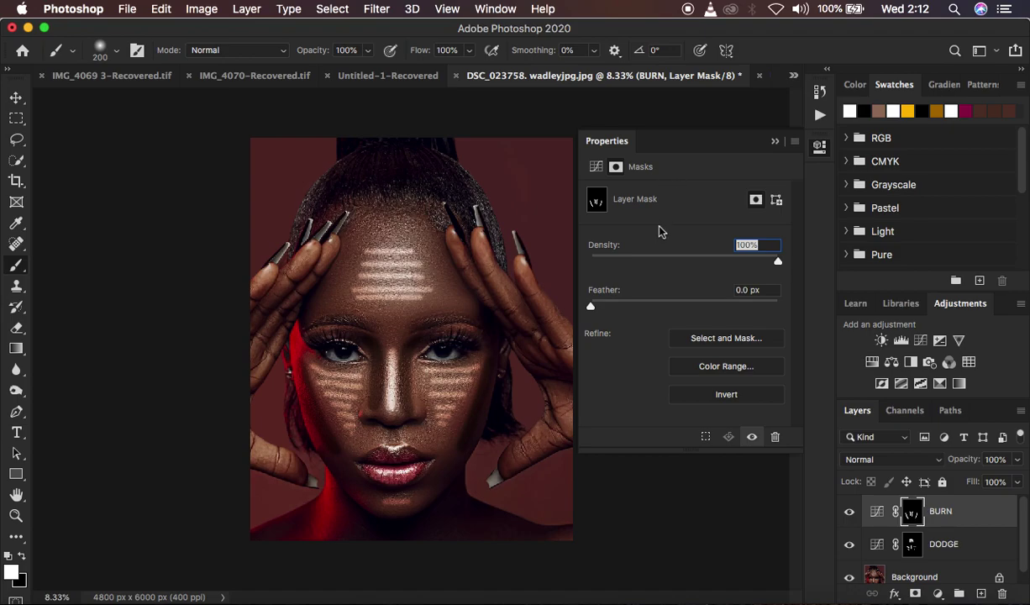
drag(591, 308, 737, 310)
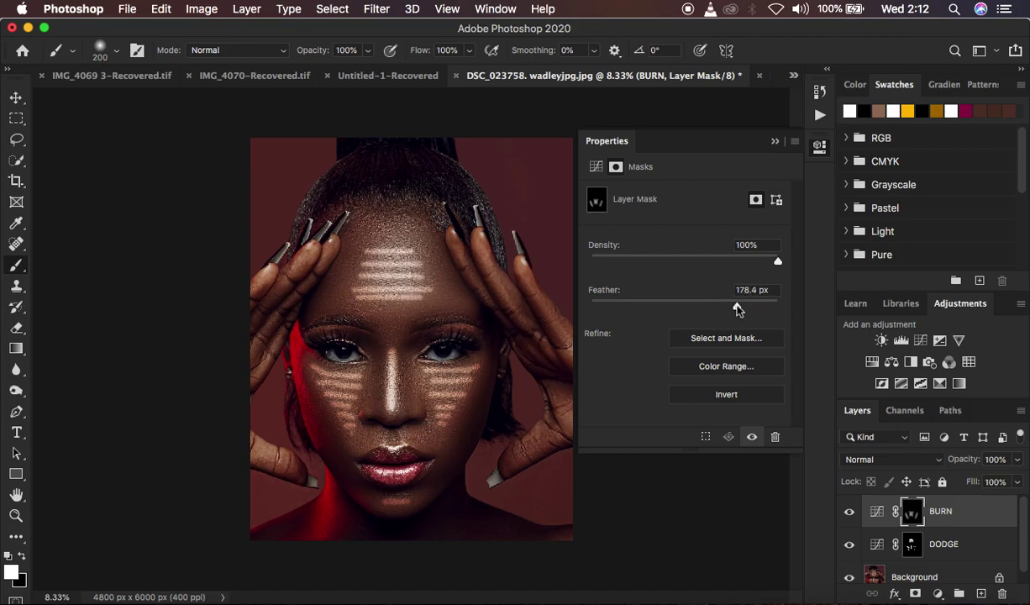
drag(738, 310, 740, 310)
Feather the DODGE layer's mask to about 116 px and close the mask properties
click(912, 546)
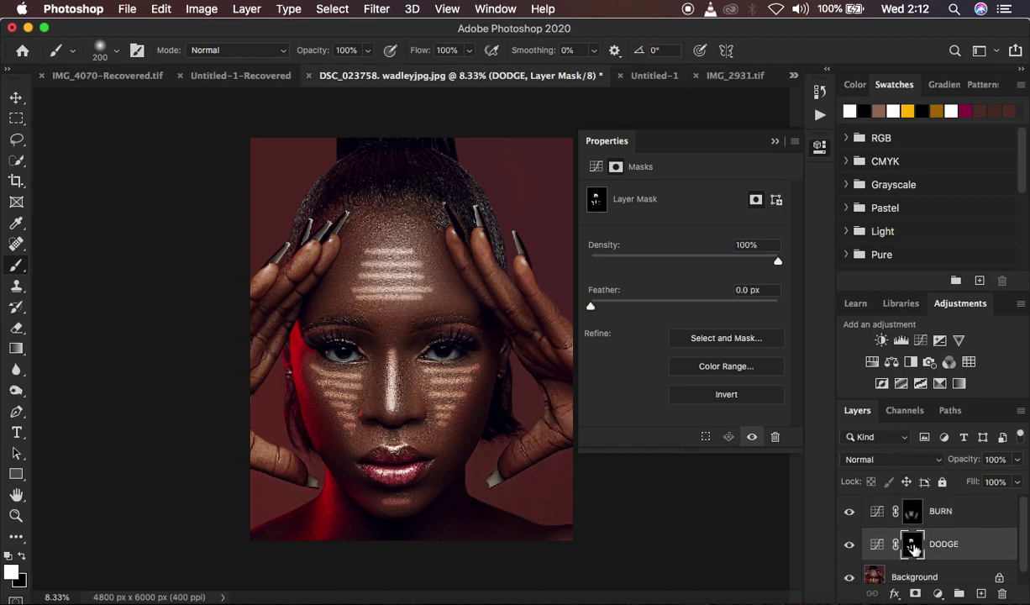
drag(591, 307, 651, 310)
drag(655, 310, 716, 304)
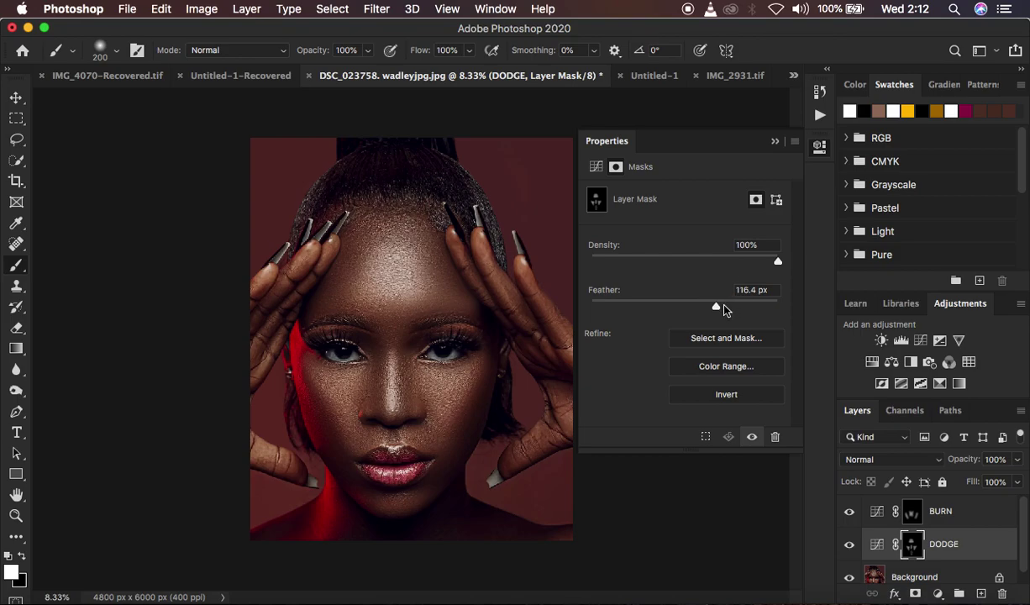
drag(715, 308, 723, 309)
click(775, 140)
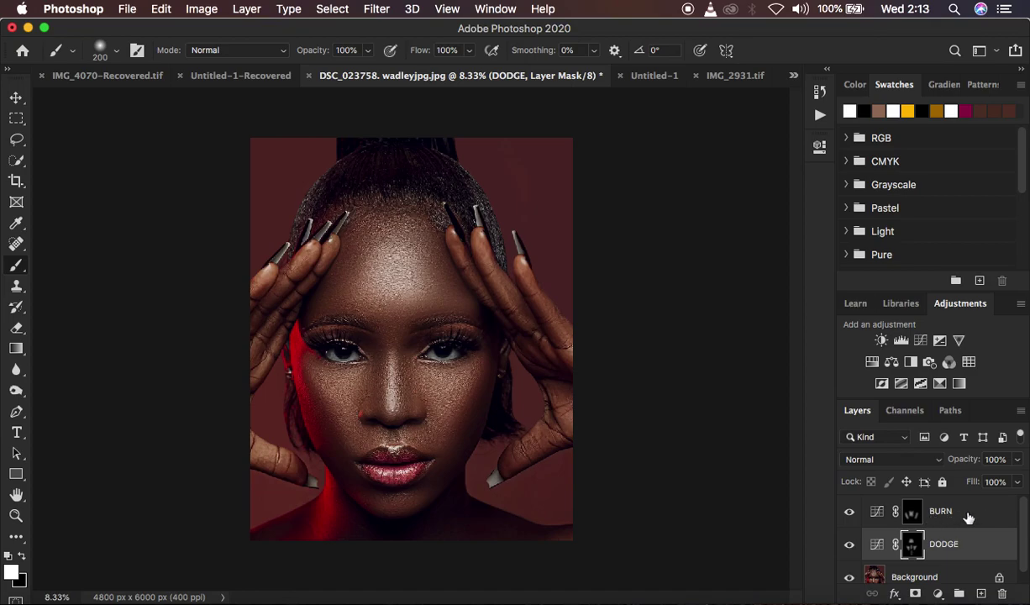
Group the DODGE and BURN layers and name the group "dnb"
shift+click(967, 517)
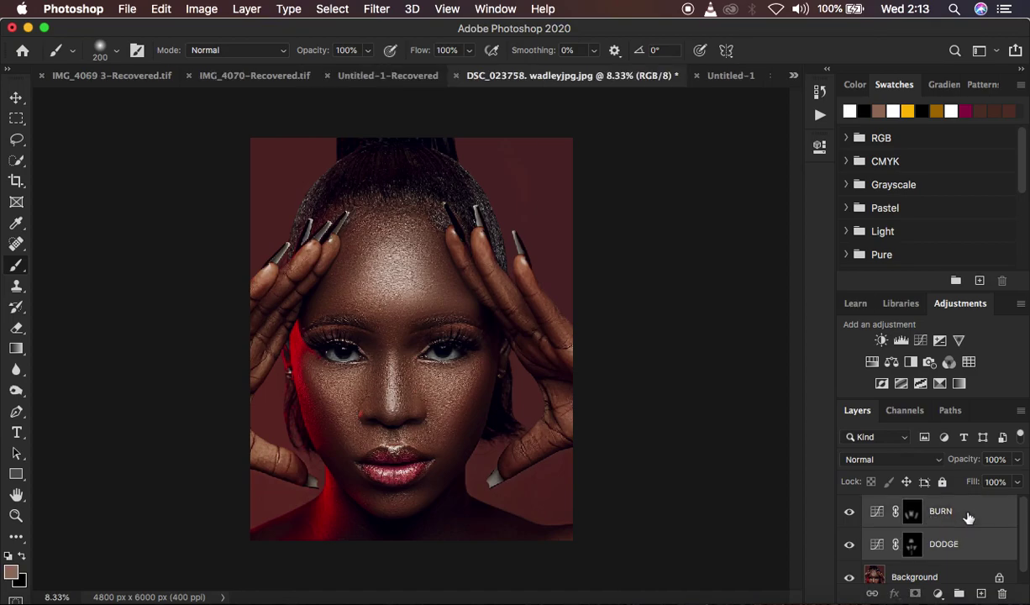
key(ctrl+g)
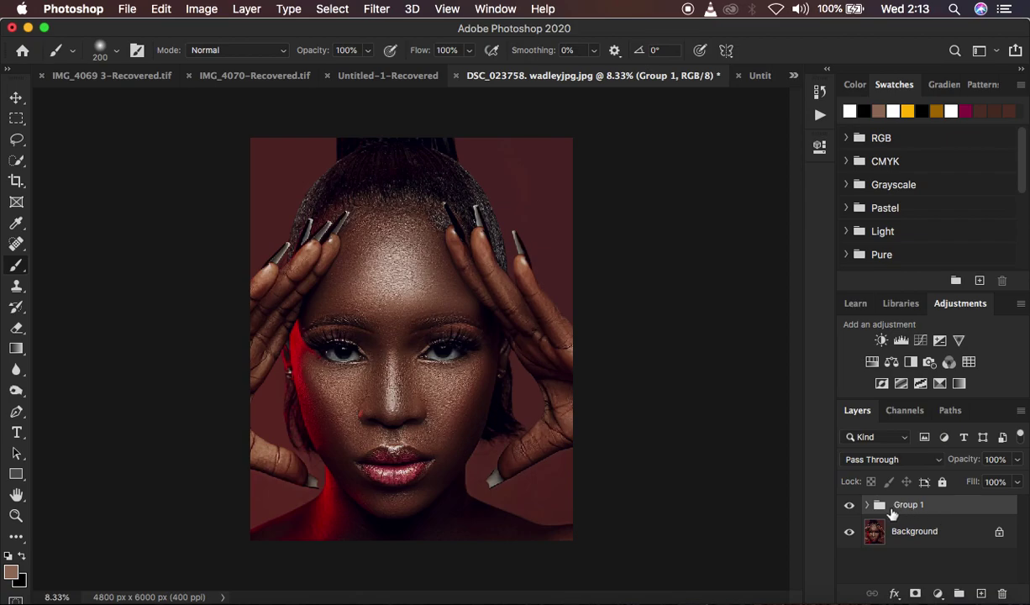
double_click(906, 505)
text(dnb)
key(Return)
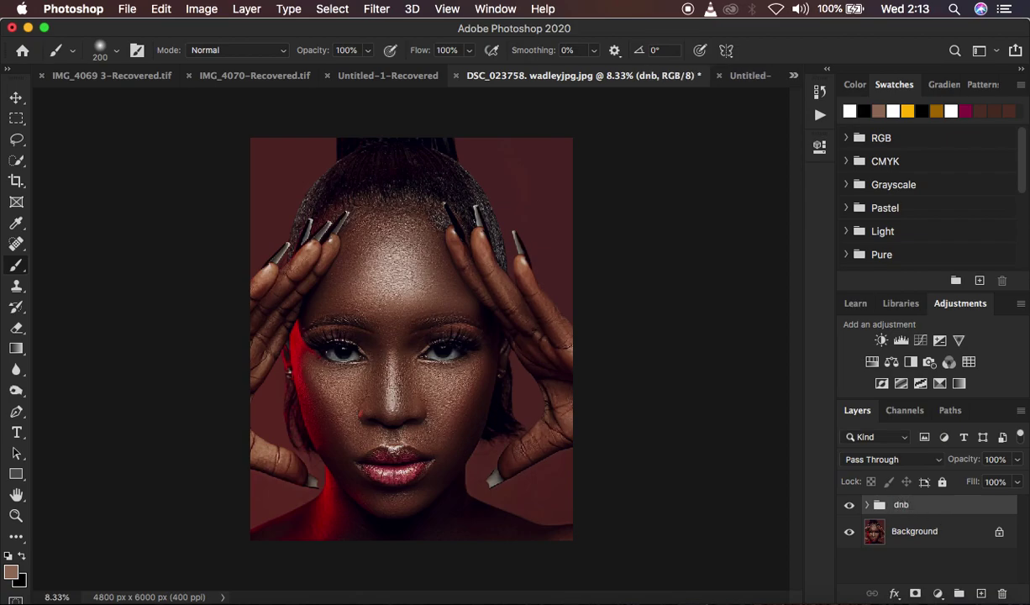
Toggle the dnb group's visibility repeatedly to compare the portrait before and after dodging and burning
click(849, 507)
click(849, 507)
click(848, 507)
click(849, 507)
click(849, 507)
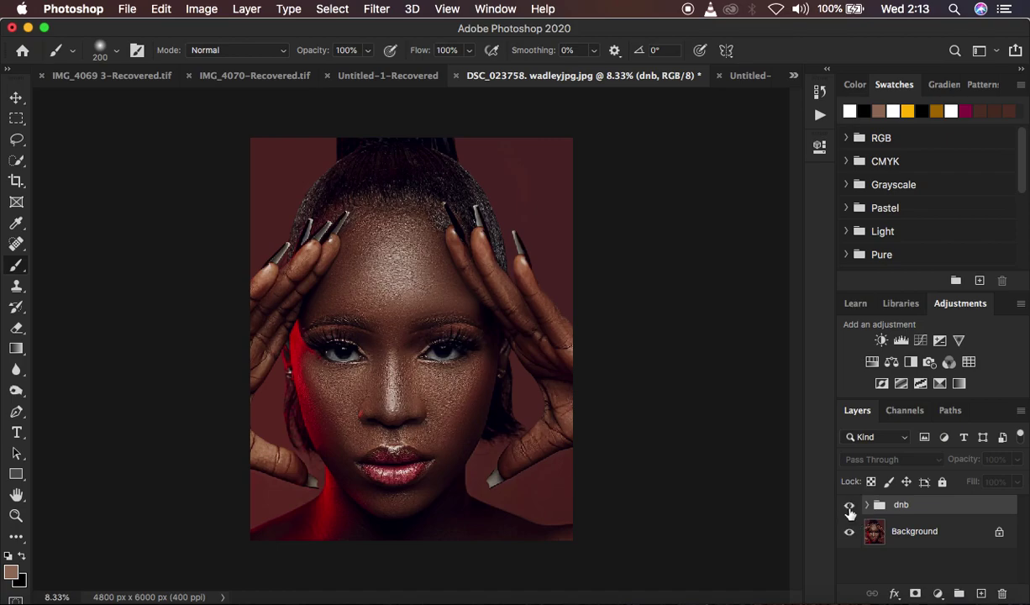
click(849, 507)
click(849, 507)
click(849, 507)
click(849, 507)
click(849, 507)
click(849, 507)
click(849, 508)
click(849, 507)
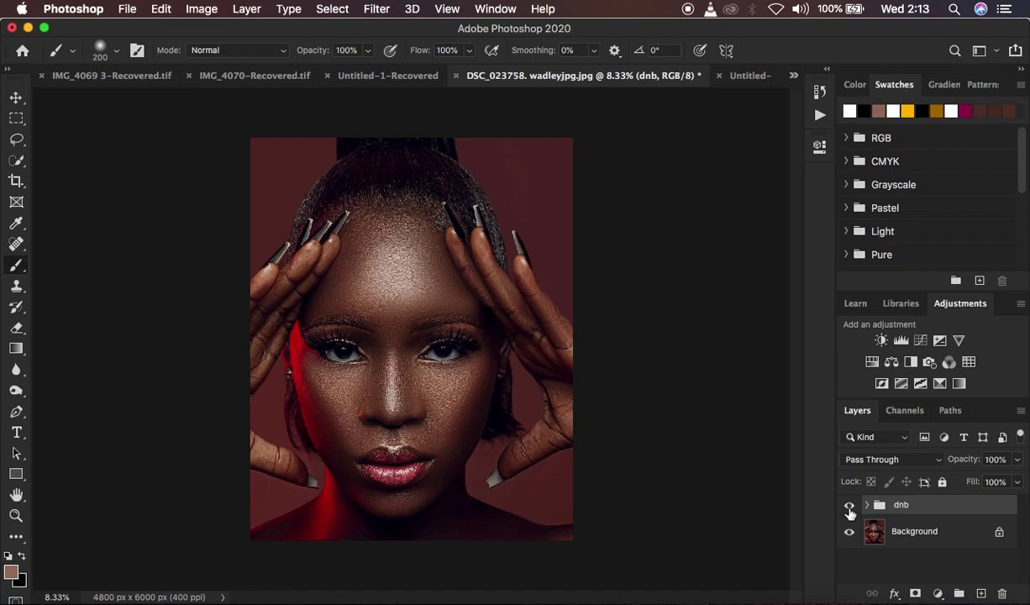
Try out the opacity of the BURN layer and of the whole dnb group, leaving the group at 100%
click(866, 504)
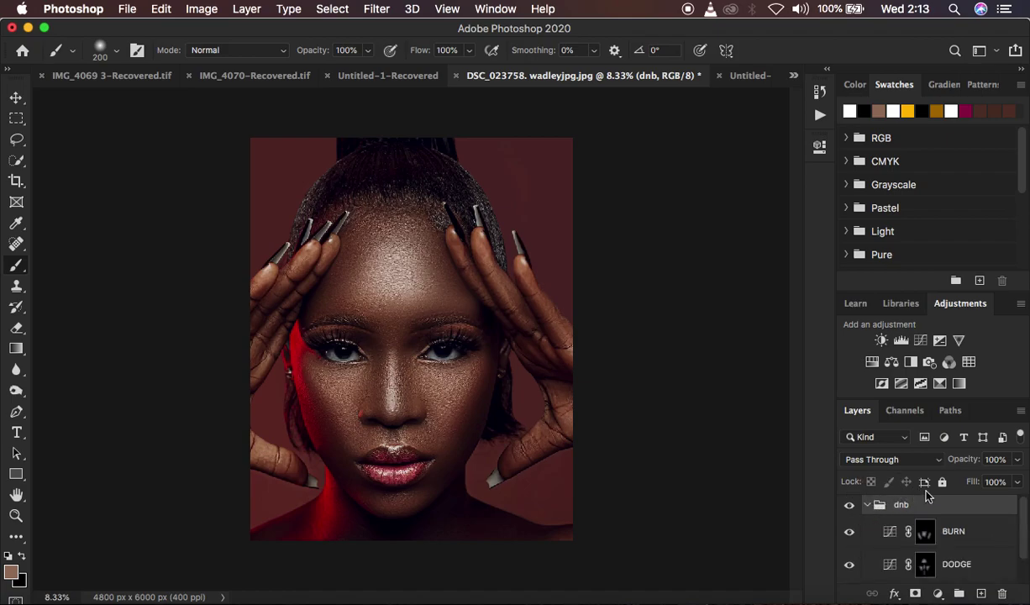
click(926, 534)
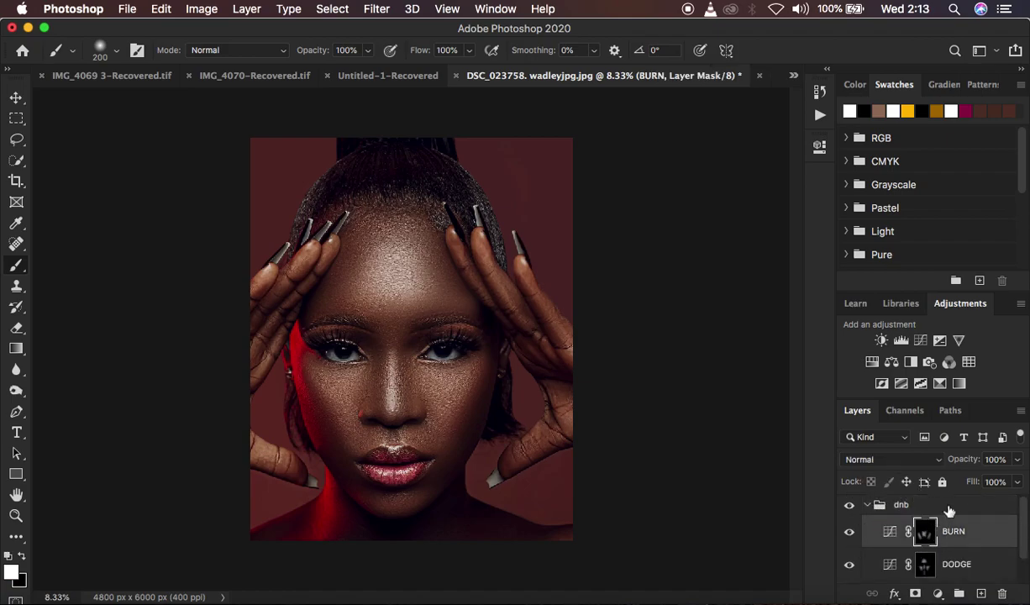
click(959, 460)
drag(956, 462, 966, 457)
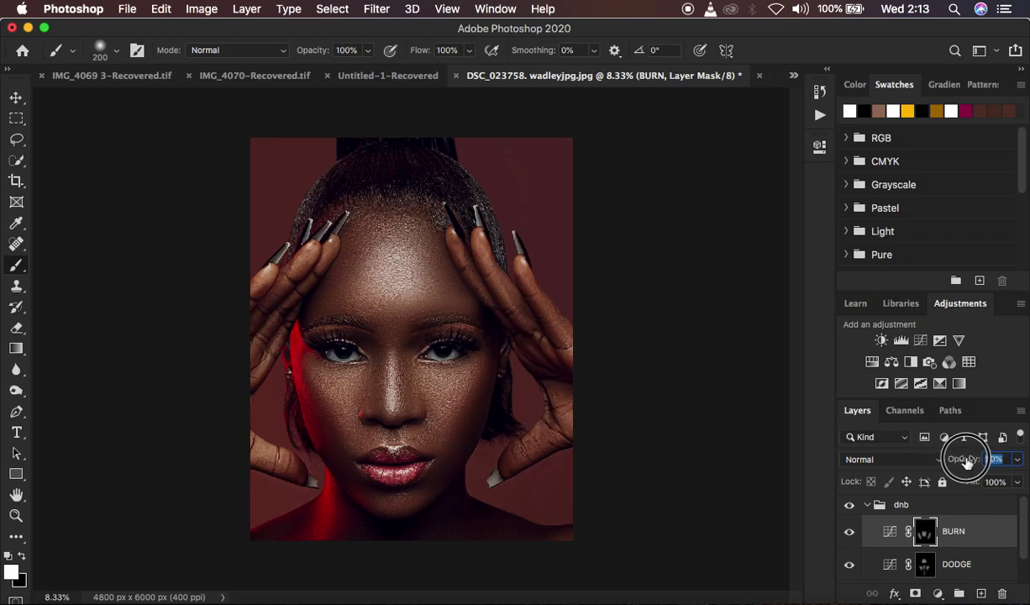
click(867, 504)
drag(959, 462, 1013, 455)
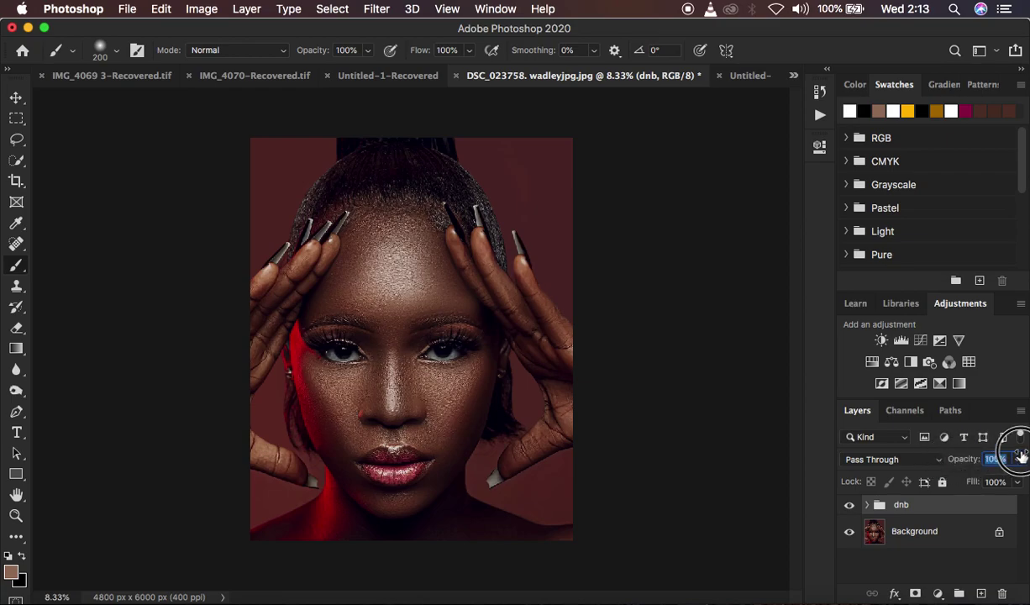